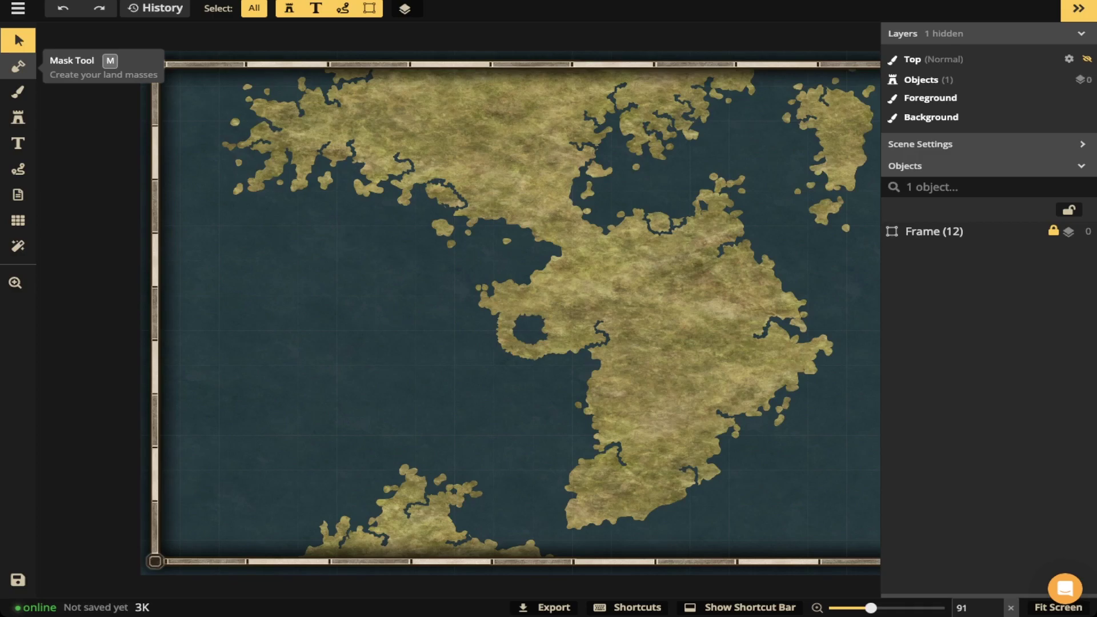
- With the Mask tool, try clearing the entire land mask and filling the entire mask, undoing each change
left_click(17, 66)
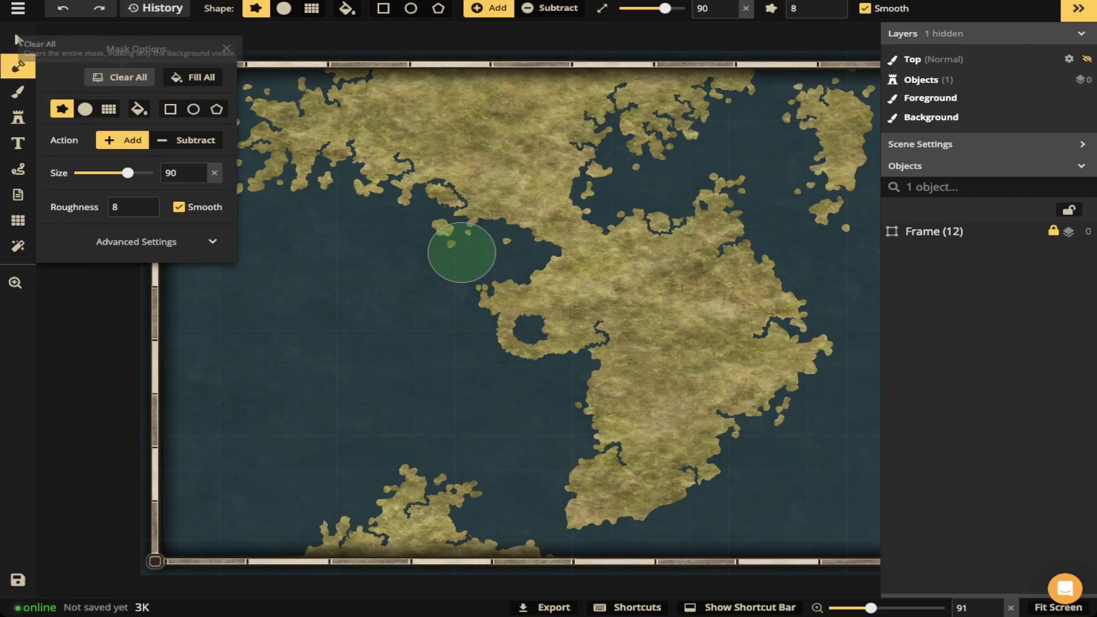
left_click(120, 77)
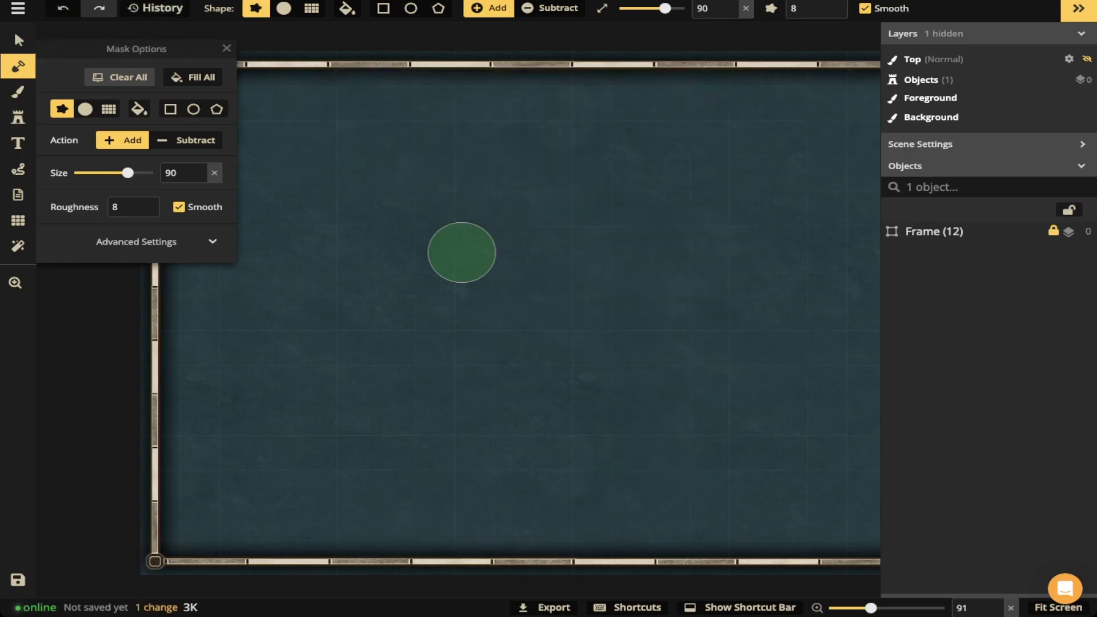
key("ctrl+z")
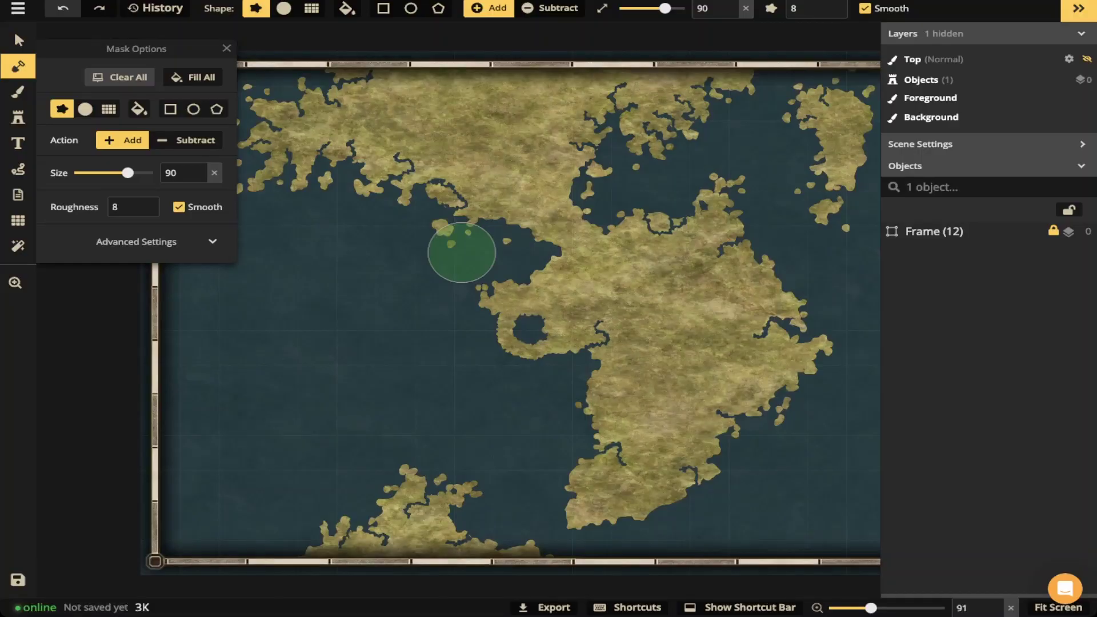
left_click(193, 77)
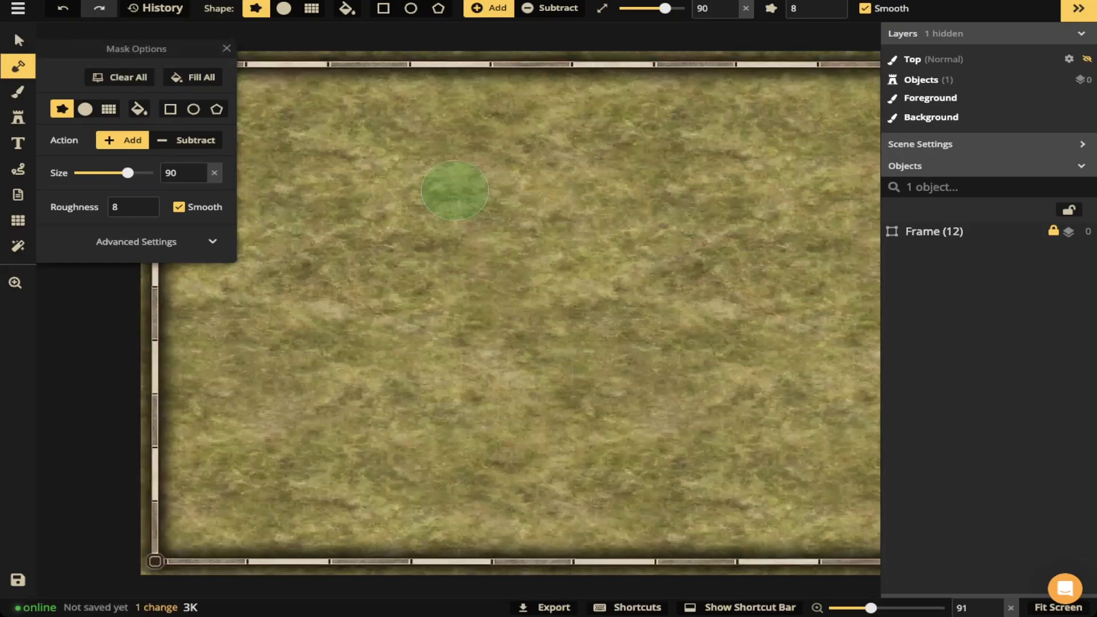
key("ctrl+z")
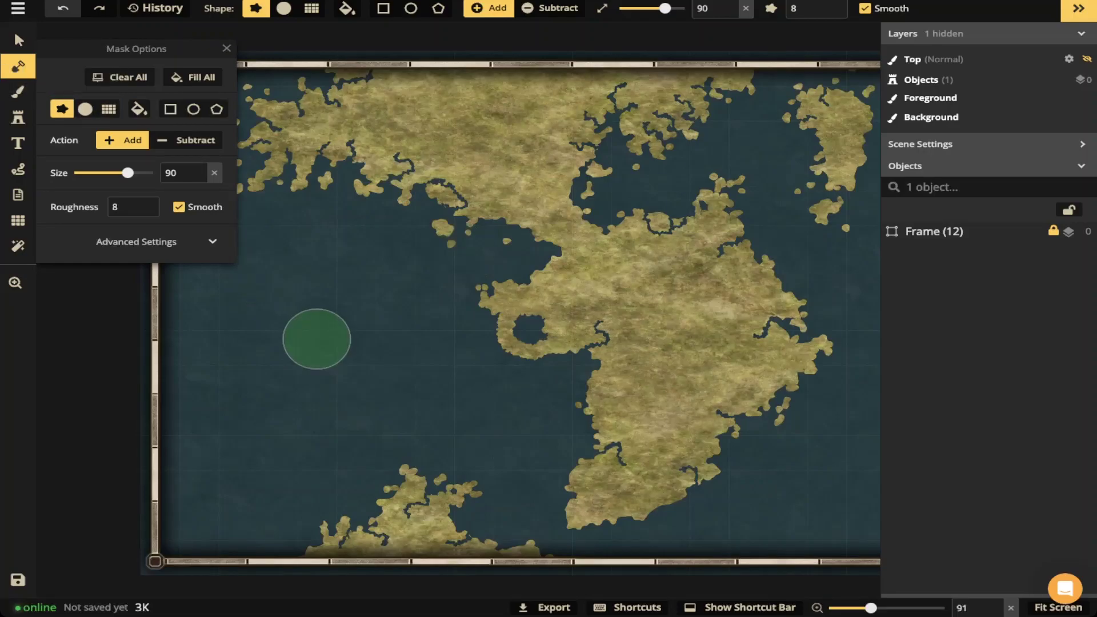
- Set the mask brush size to 130
scroll(316, 339, "up", 3)
scroll(317, 339, "down", 5)
scroll(317, 339, "up", 5)
scroll(316, 339, "down", 3)
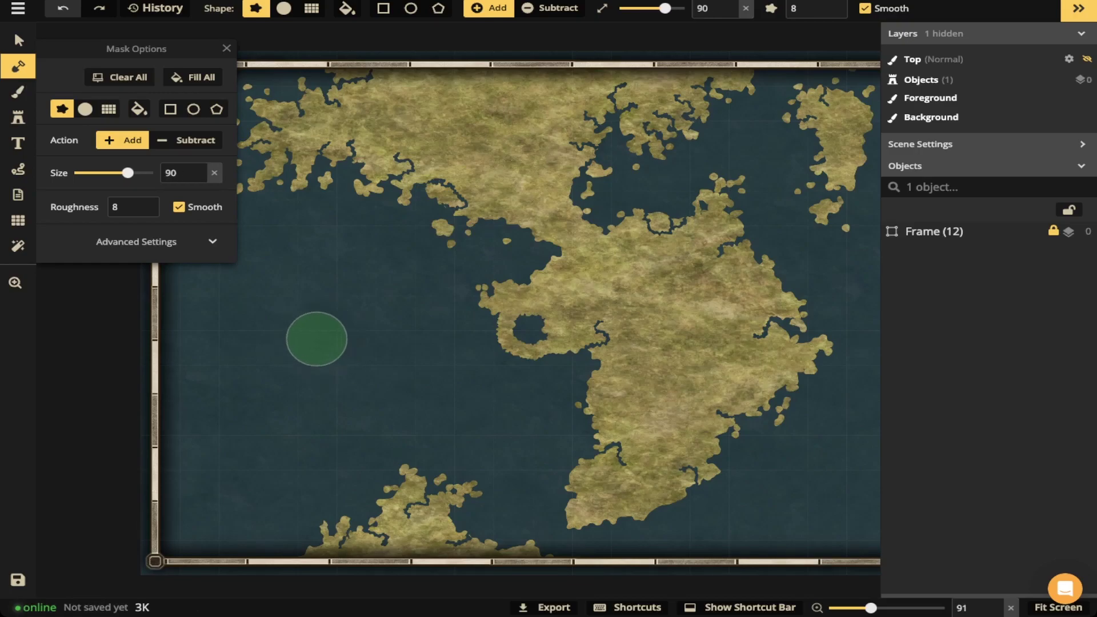
scroll(317, 339, "up", 7)
scroll(316, 338, "down", 5)
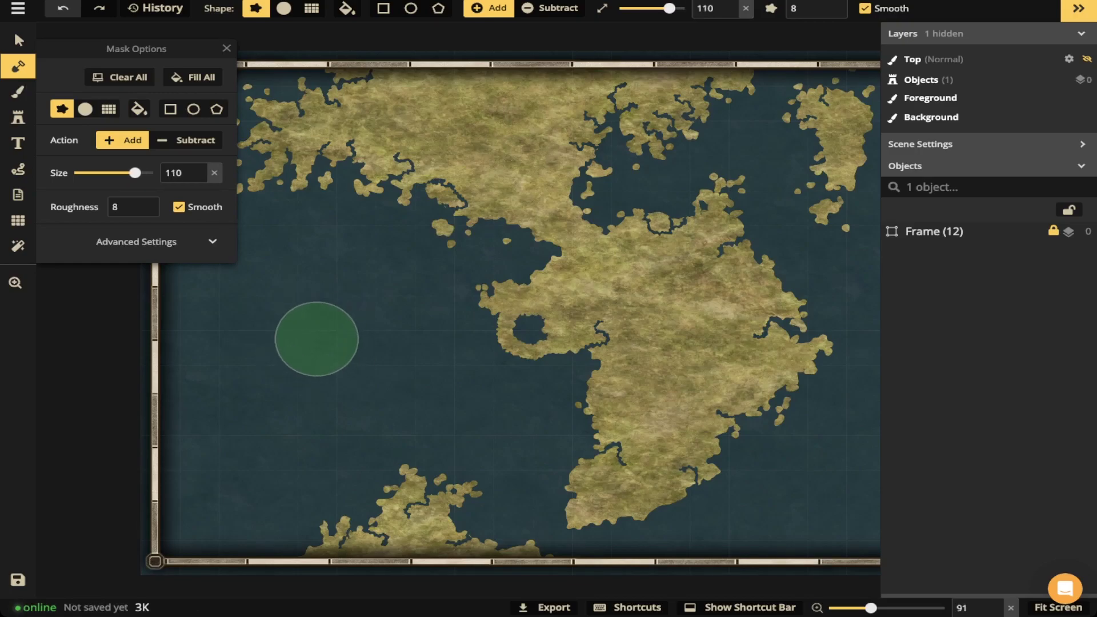
scroll(316, 339, "up", 3)
scroll(316, 339, "down", 2)
scroll(316, 339, "down", 2)
scroll(317, 339, "up", 6)
scroll(316, 339, "down", 3)
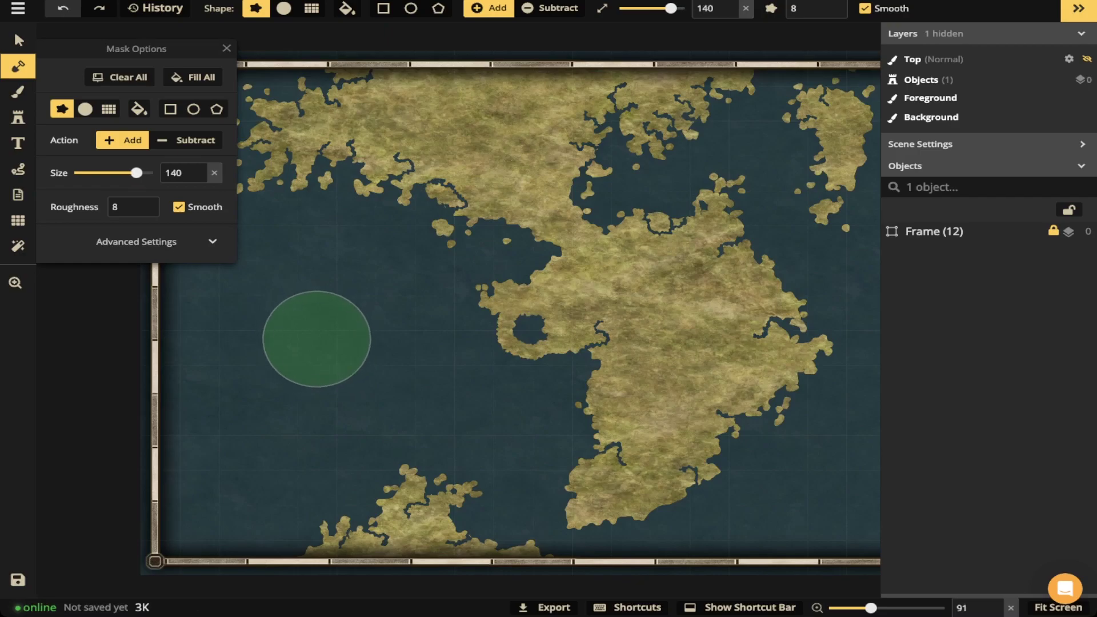
- Try painting an island in the western sea at roughness 8, once with Smooth on and once off, undoing both
mouse_move(290, 305)
left_mouse_down()
mouse_move(350, 302)
mouse_move(349, 340)
mouse_move(275, 350)
left_mouse_up()
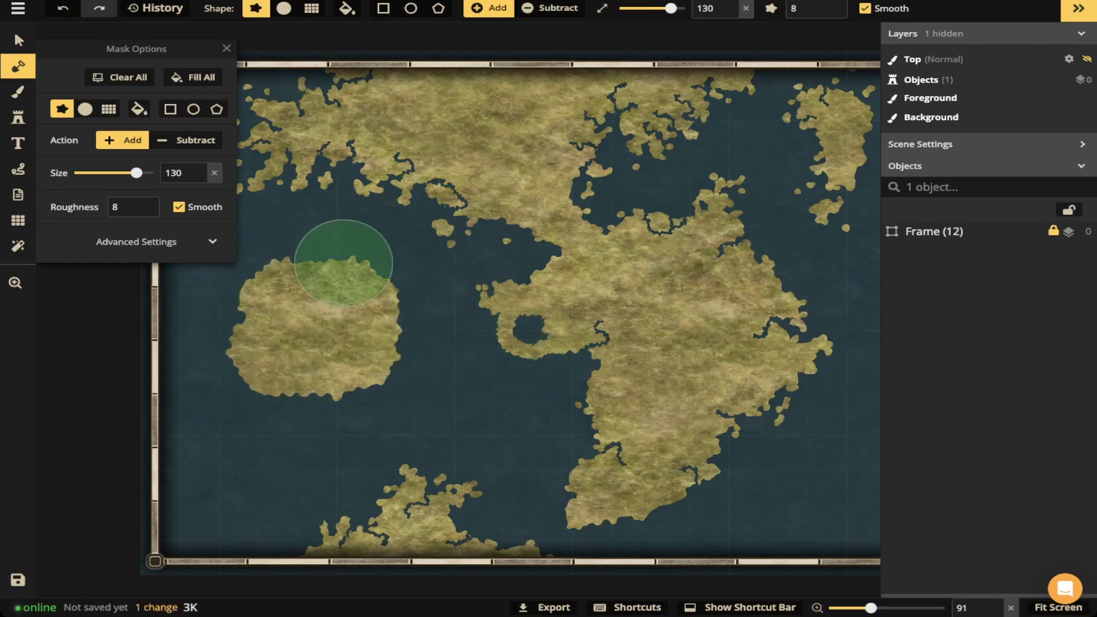
key("ctrl+z")
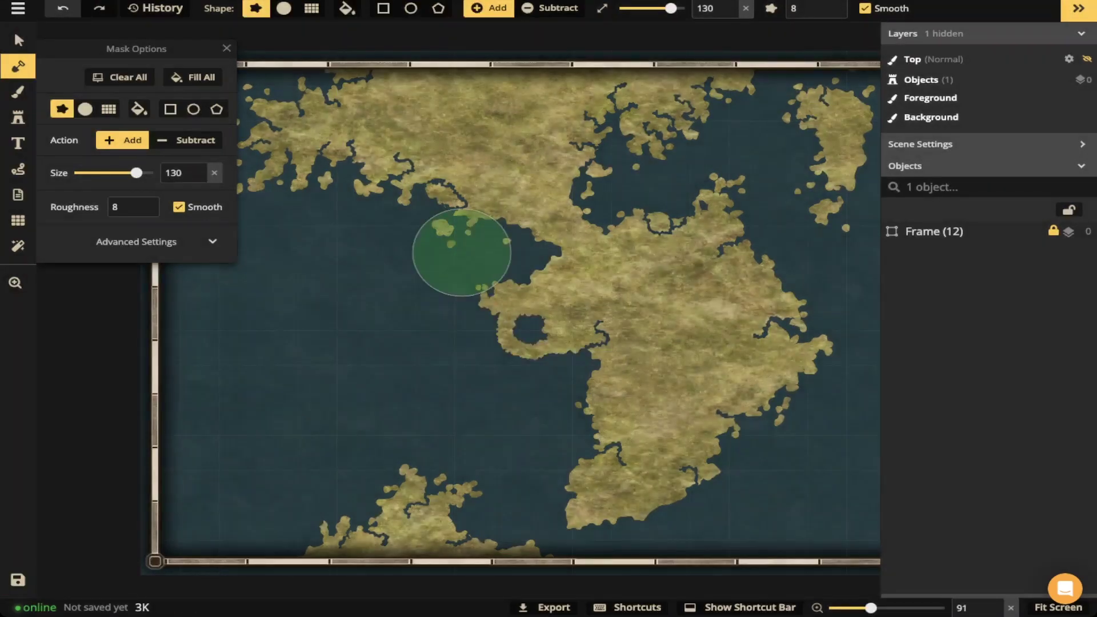
mouse_move(301, 309)
left_mouse_down()
mouse_move(350, 313)
mouse_move(348, 351)
mouse_move(261, 351)
mouse_move(333, 309)
left_mouse_up()
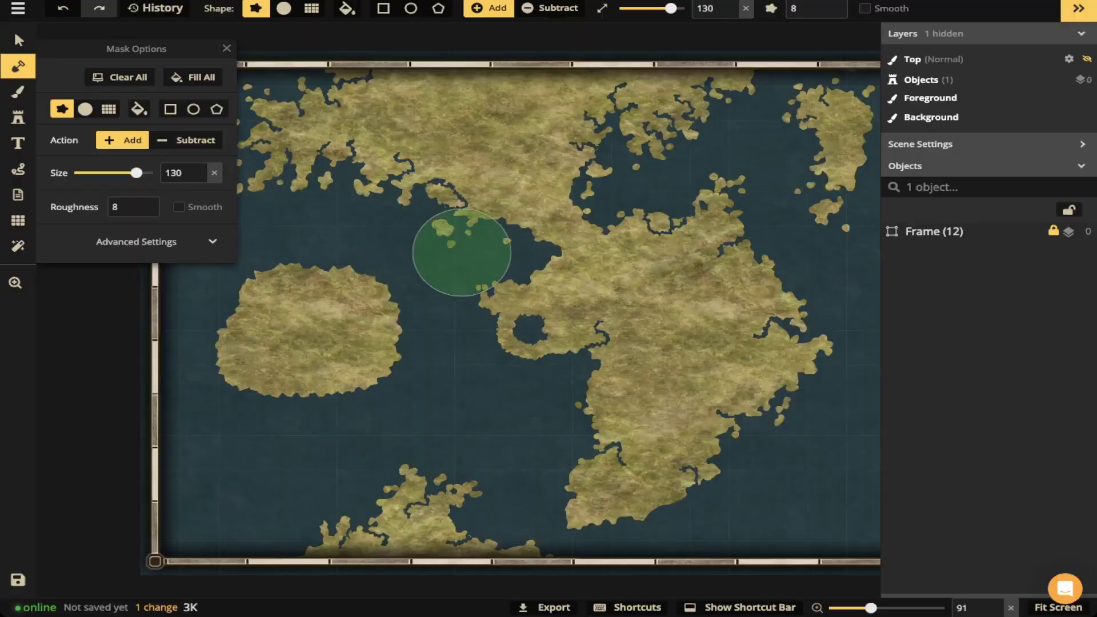
key("ctrl+z")
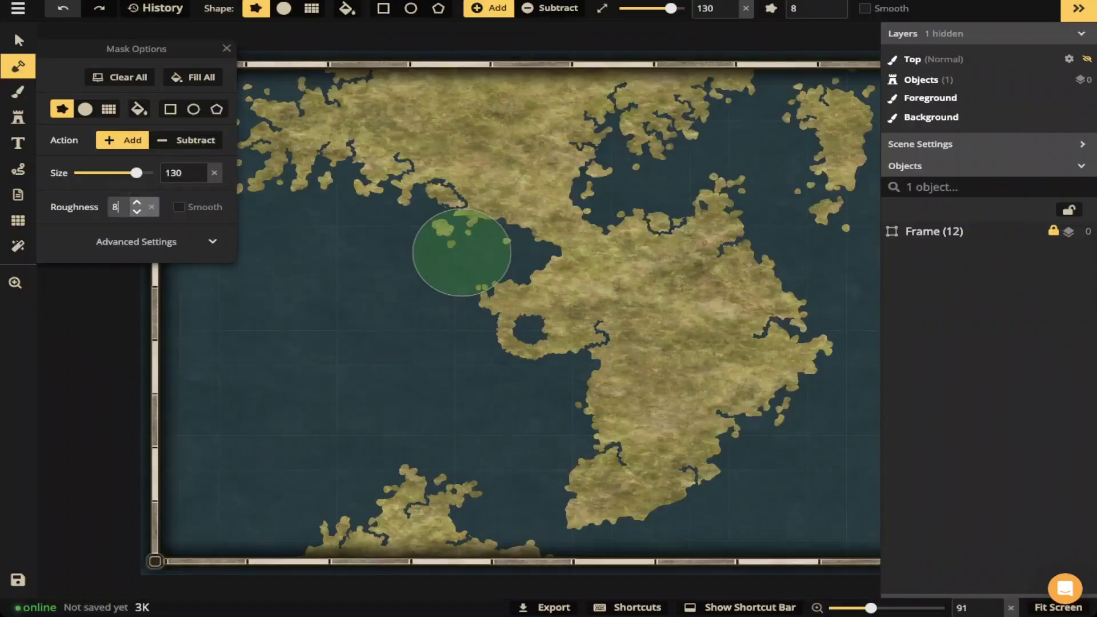
- Set the brush roughness to 32, try painting a jagged island in the western sea, and undo it
left_click(122, 206)
left_click_drag(78, 249, 191, 249)
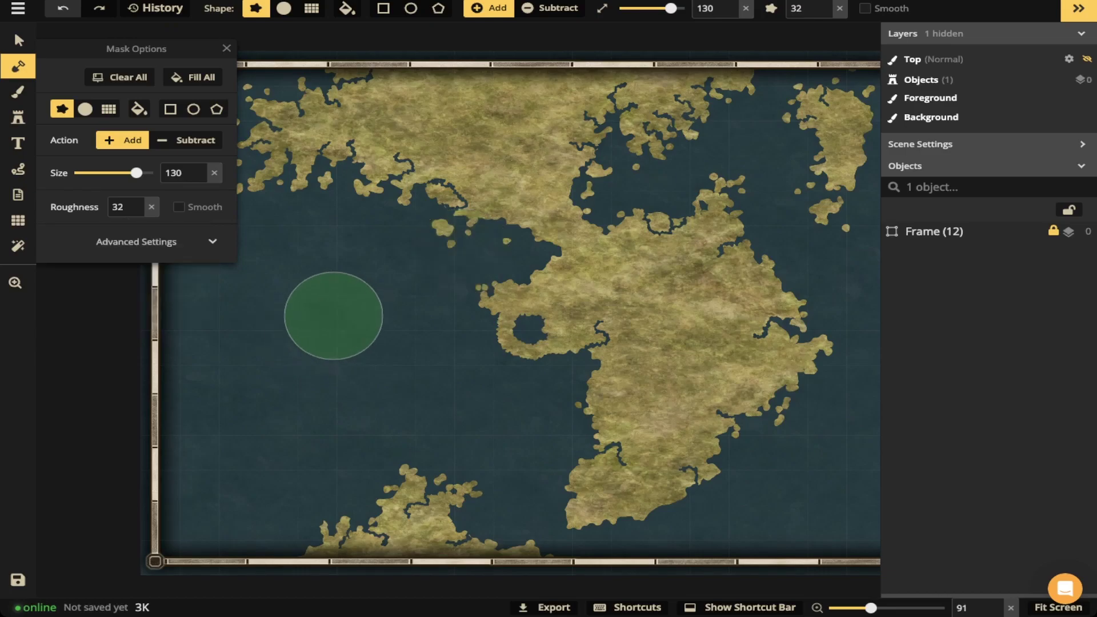
left_click(342, 313)
left_click(291, 322)
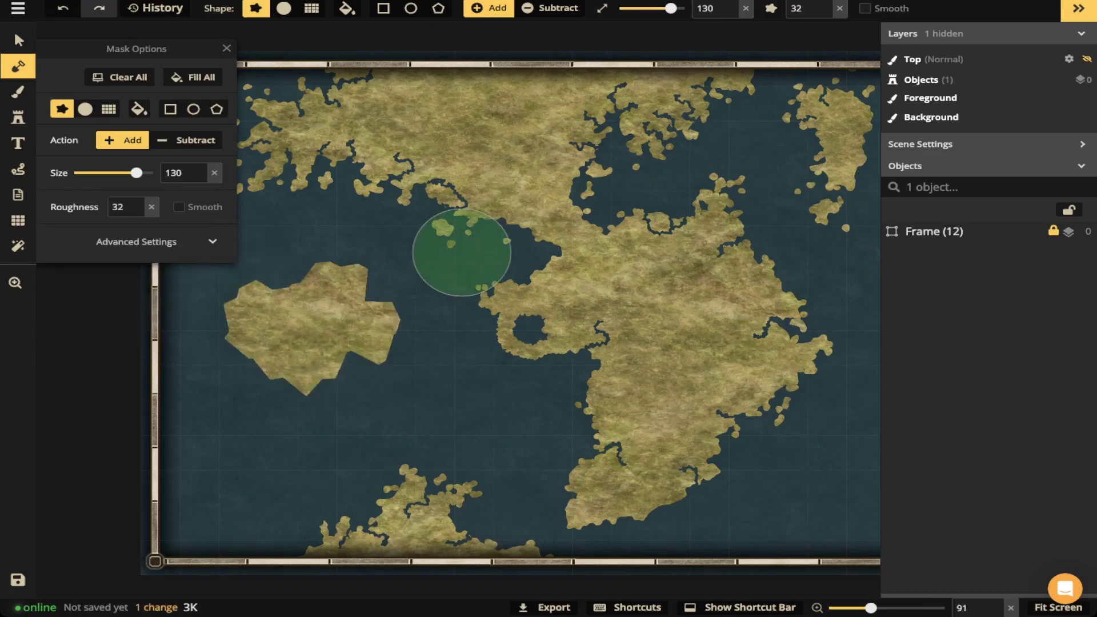
key("ctrl+z")
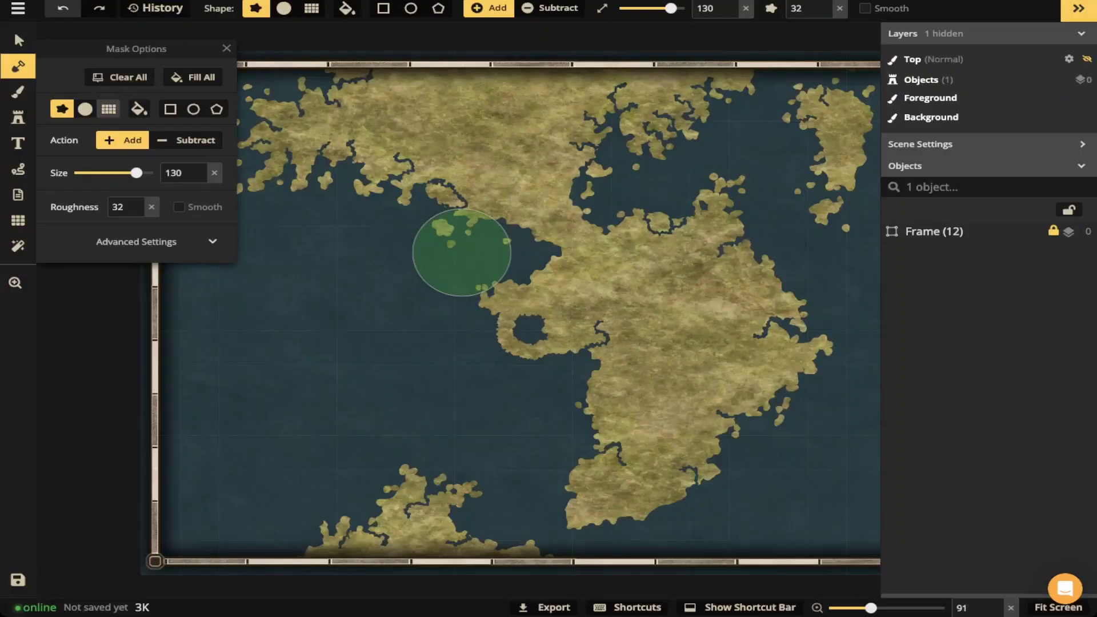
- Try adding land in the western sea with the circle brush and the Grid Blocks shape, undoing each attempt
left_click(85, 109)
mouse_move(277, 325)
left_mouse_down()
mouse_move(359, 326)
mouse_move(354, 353)
mouse_move(284, 347)
left_mouse_up()
key("ctrl+z")
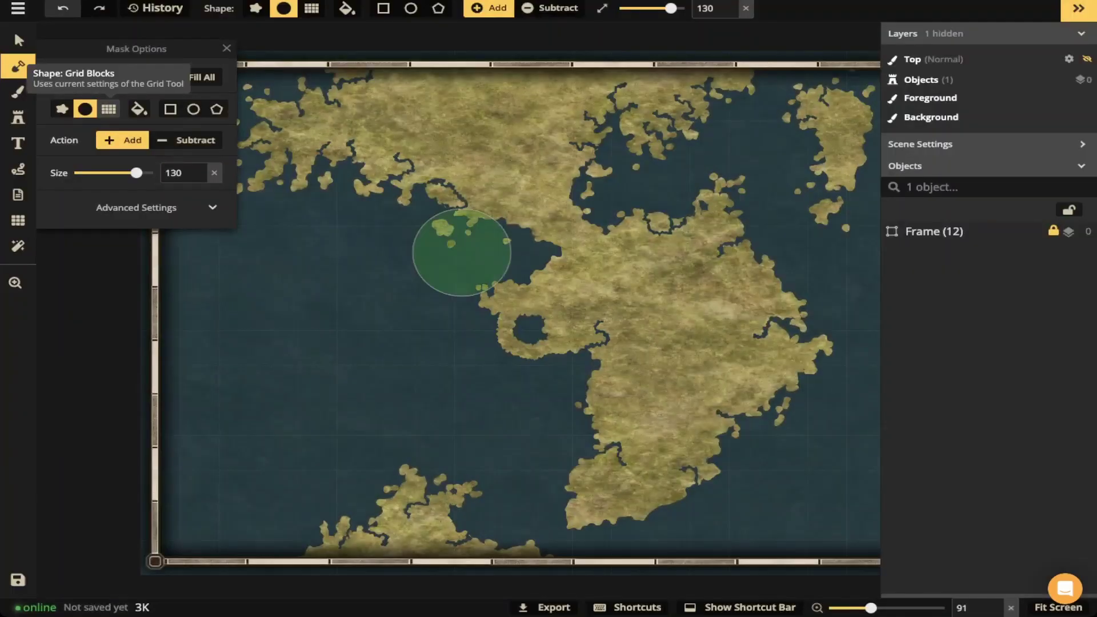
left_click(109, 108)
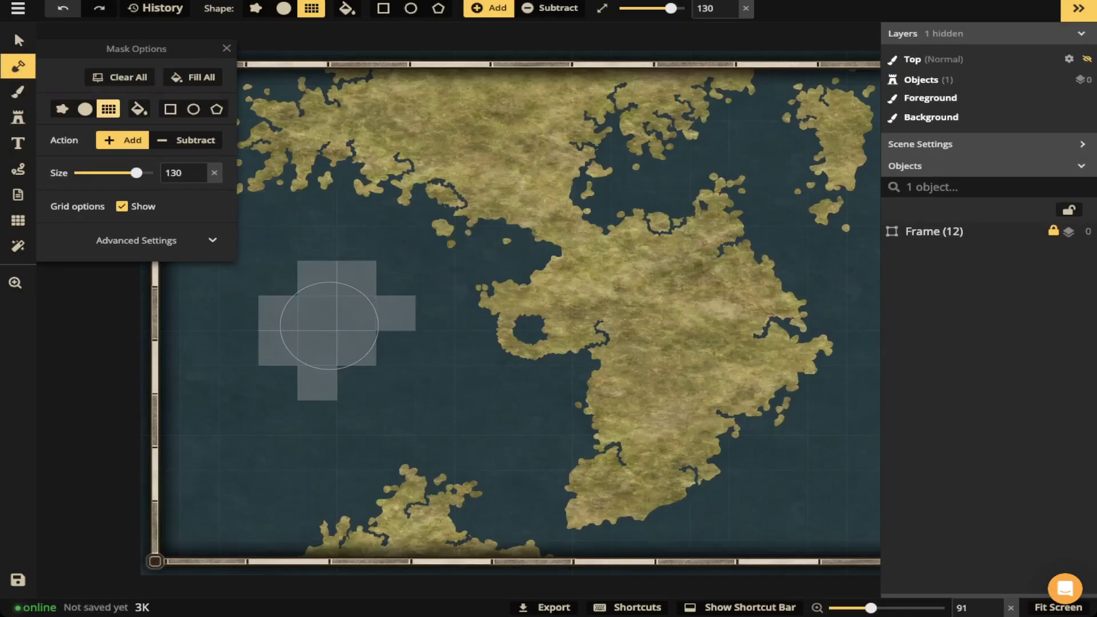
mouse_move(278, 315)
left_mouse_down()
mouse_move(347, 315)
mouse_move(352, 343)
mouse_move(335, 371)
mouse_move(249, 381)
mouse_move(258, 388)
mouse_move(320, 372)
mouse_move(383, 417)
mouse_move(409, 392)
left_mouse_up()
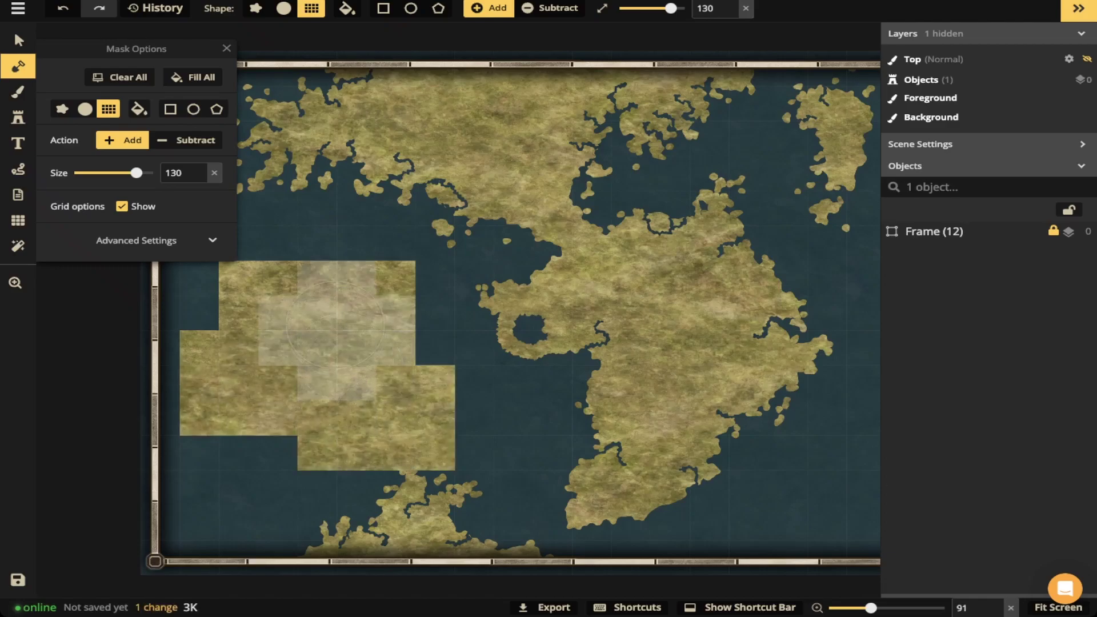
key("ctrl+z")
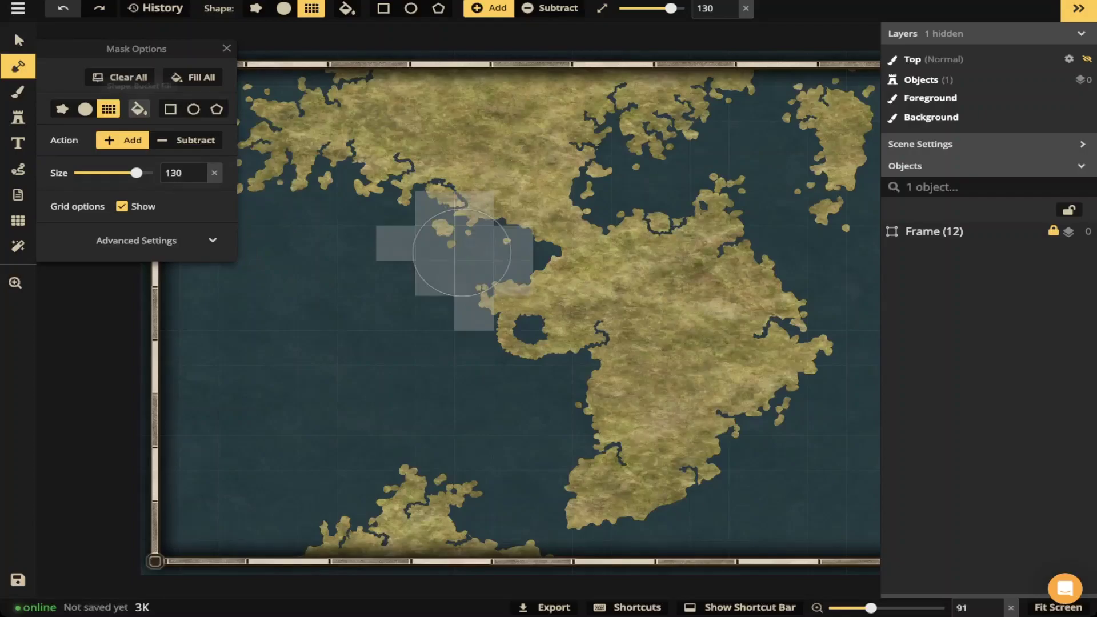
- Try filling the surrounding sea with land using the bucket fill, and undo the fill
left_click(139, 108)
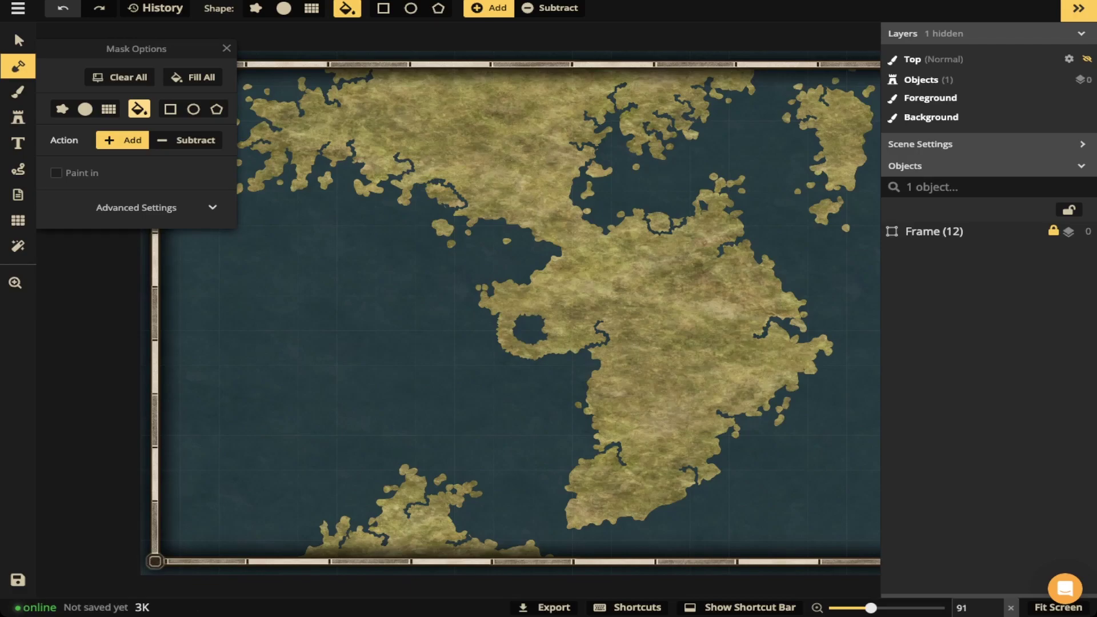
left_click(703, 205)
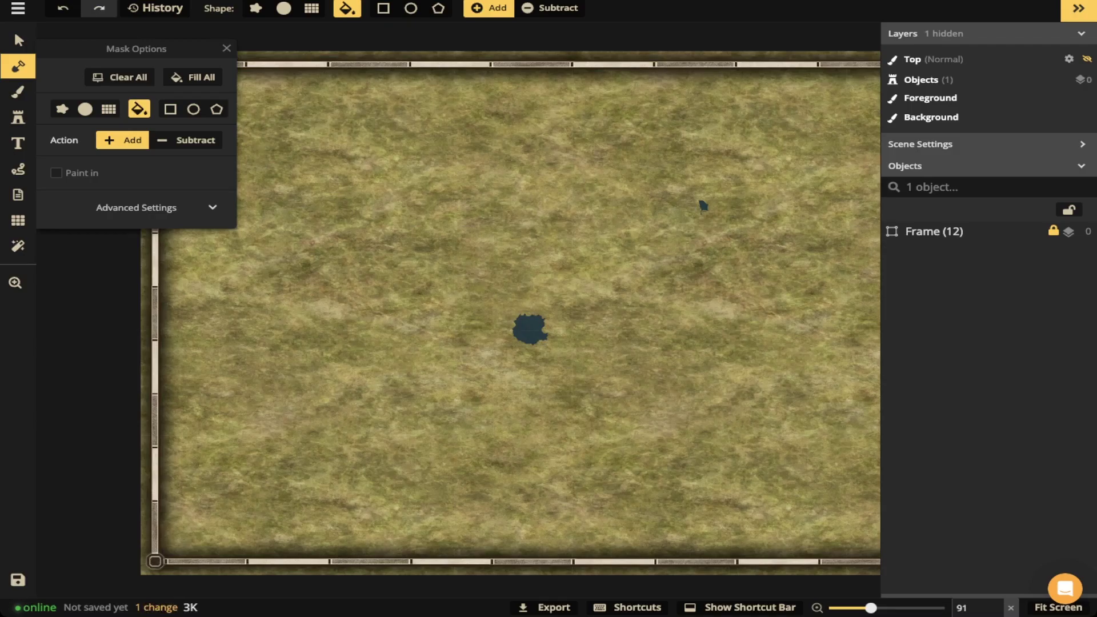
key("ctrl+z")
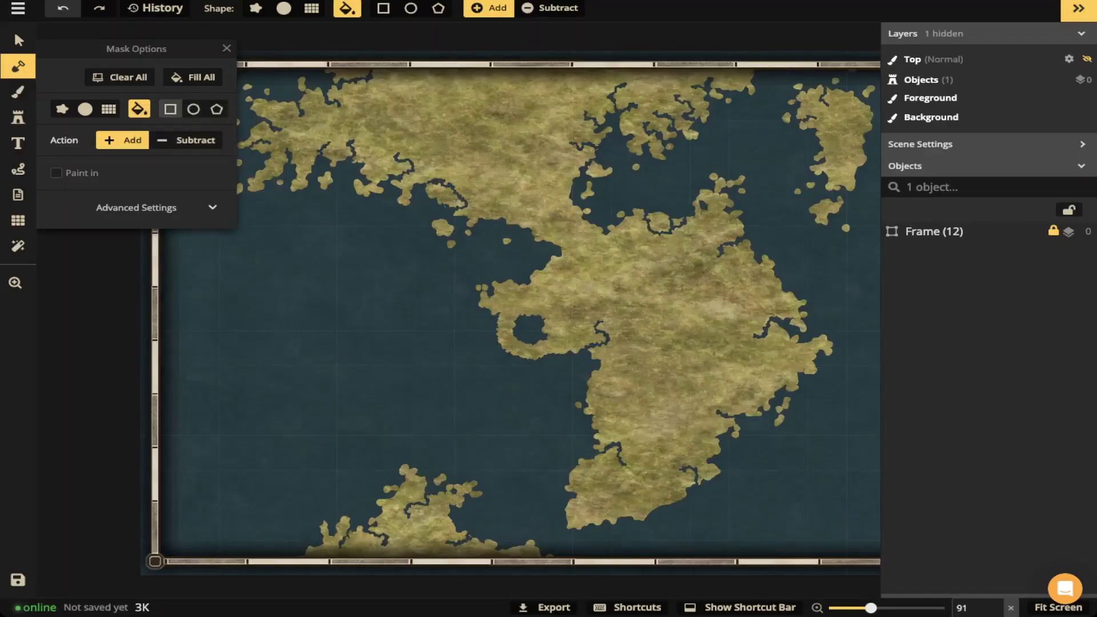
- Draw a rectangular mask shape snapped to the grid in the western sea, and redraw it with snapping off
left_click(170, 108)
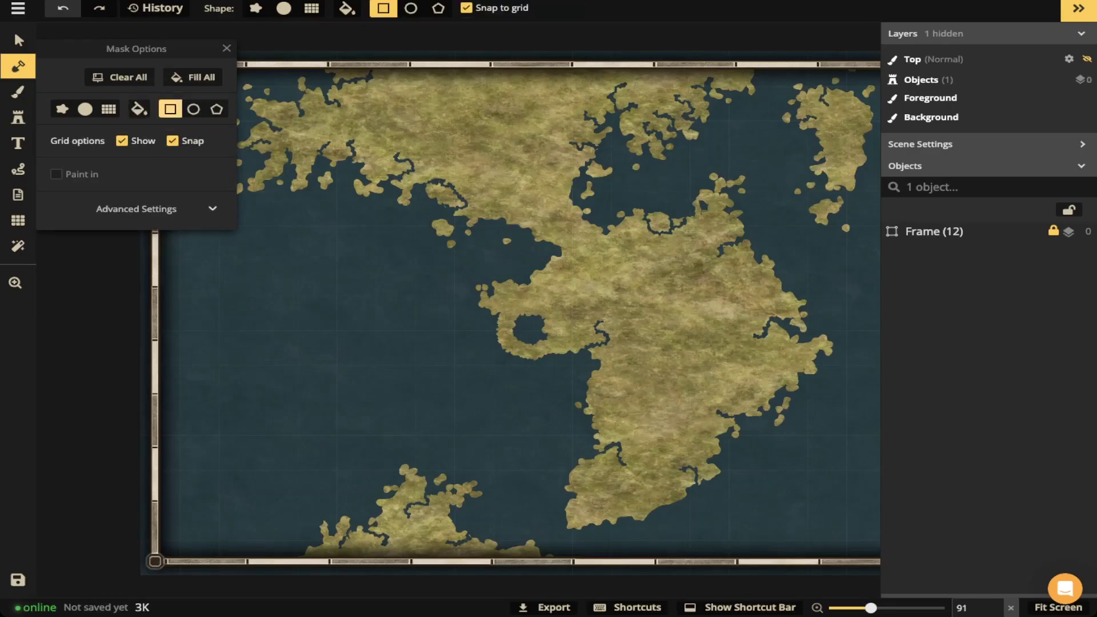
left_click_drag(219, 261, 415, 435)
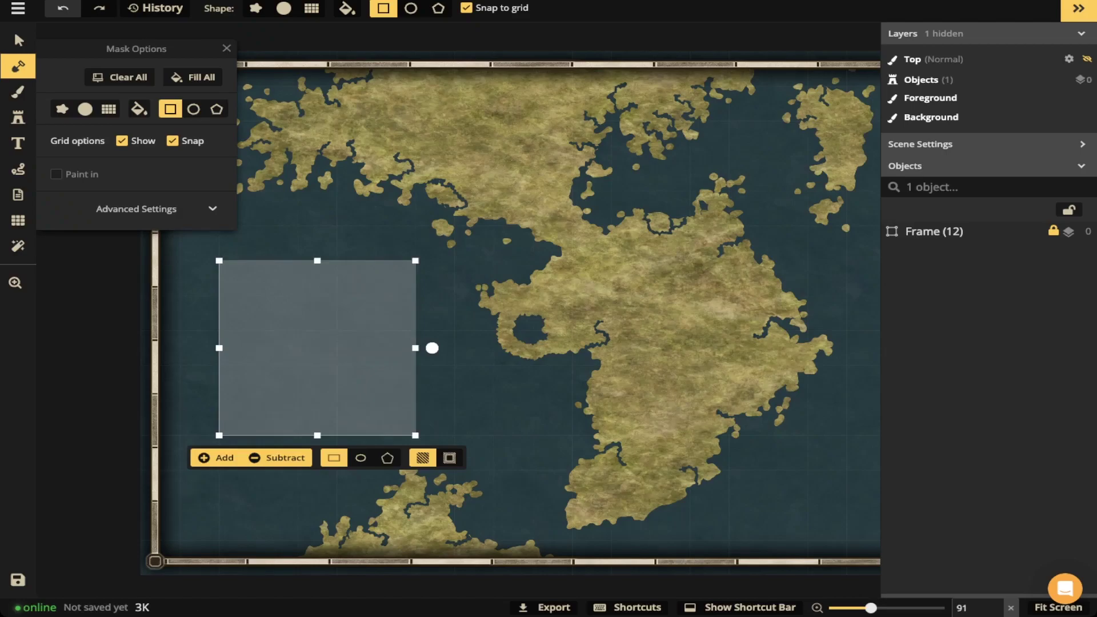
left_click(172, 141)
left_click_drag(258, 245, 424, 395)
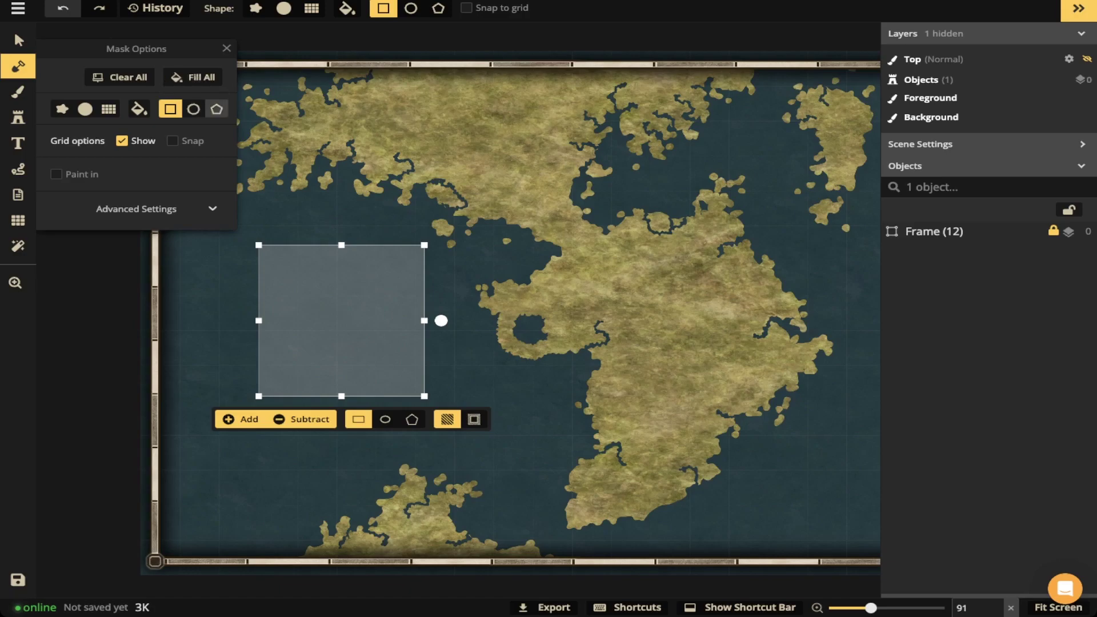
- Try the mask shape as an ellipse and as a polygon with 12, 5 and 7 sides, ending as a 7-sided outline 40 wide
left_click(385, 419)
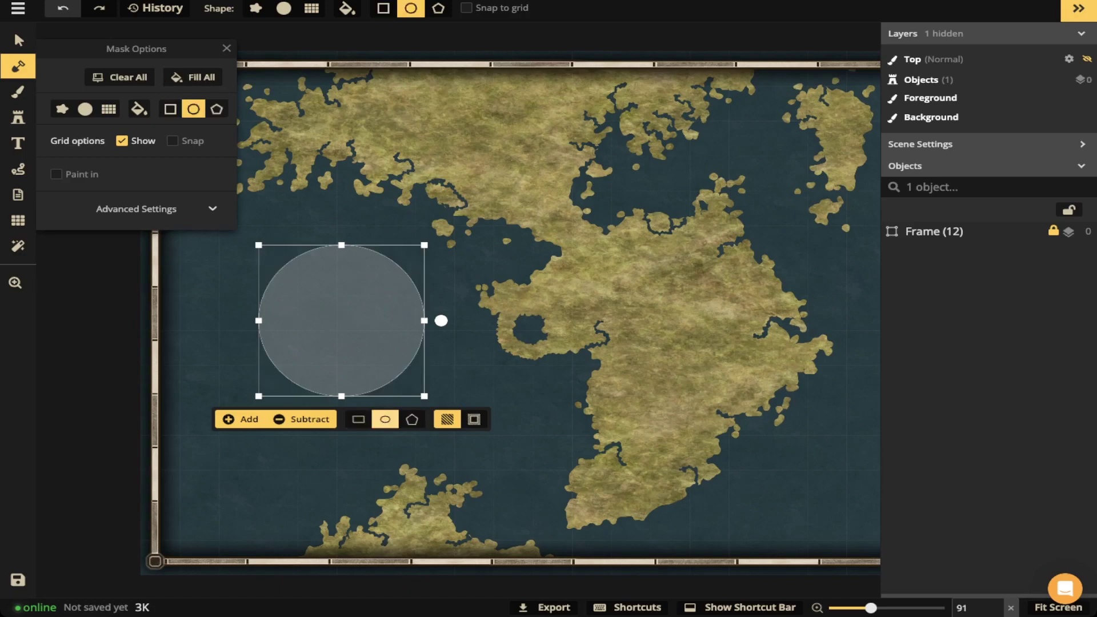
left_click(412, 419)
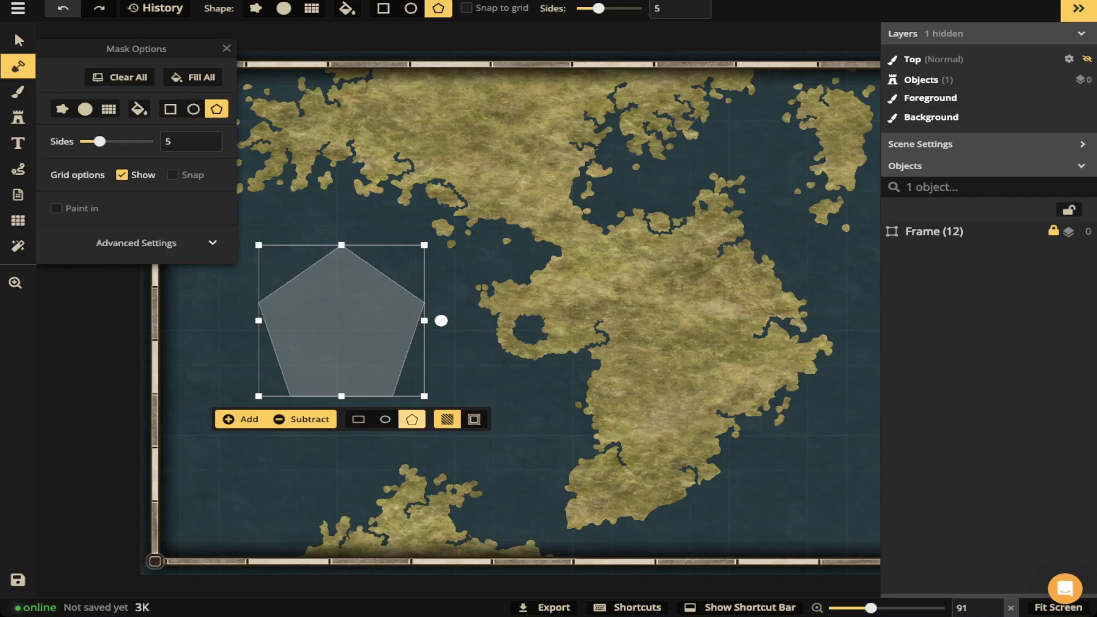
left_click_drag(99, 141, 149, 141)
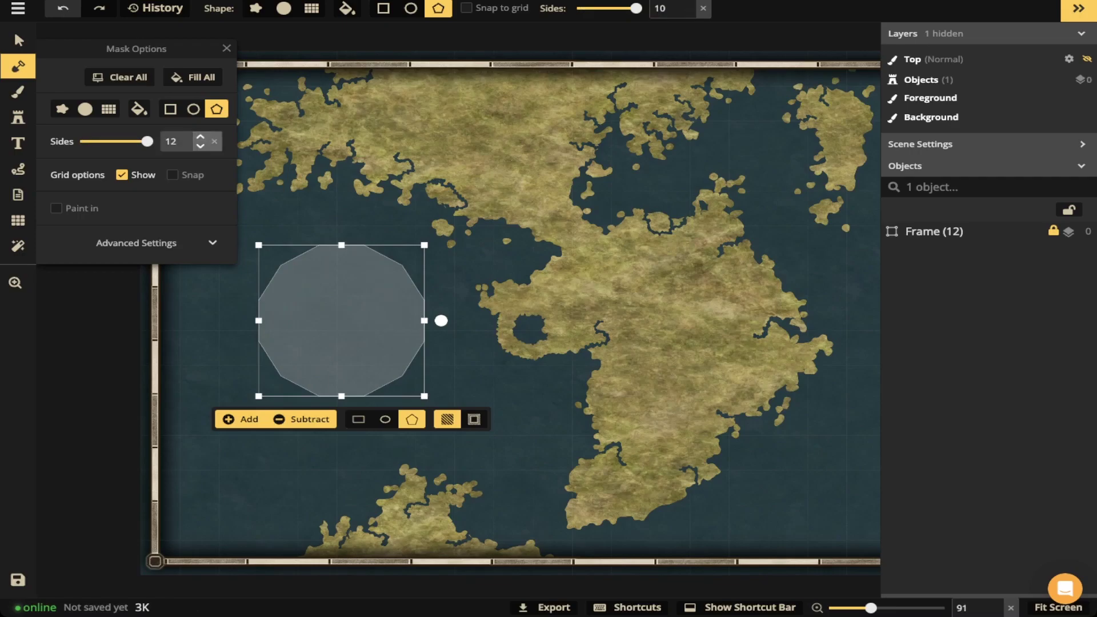
key("BackSpace")
key("BackSpace")
type("5")
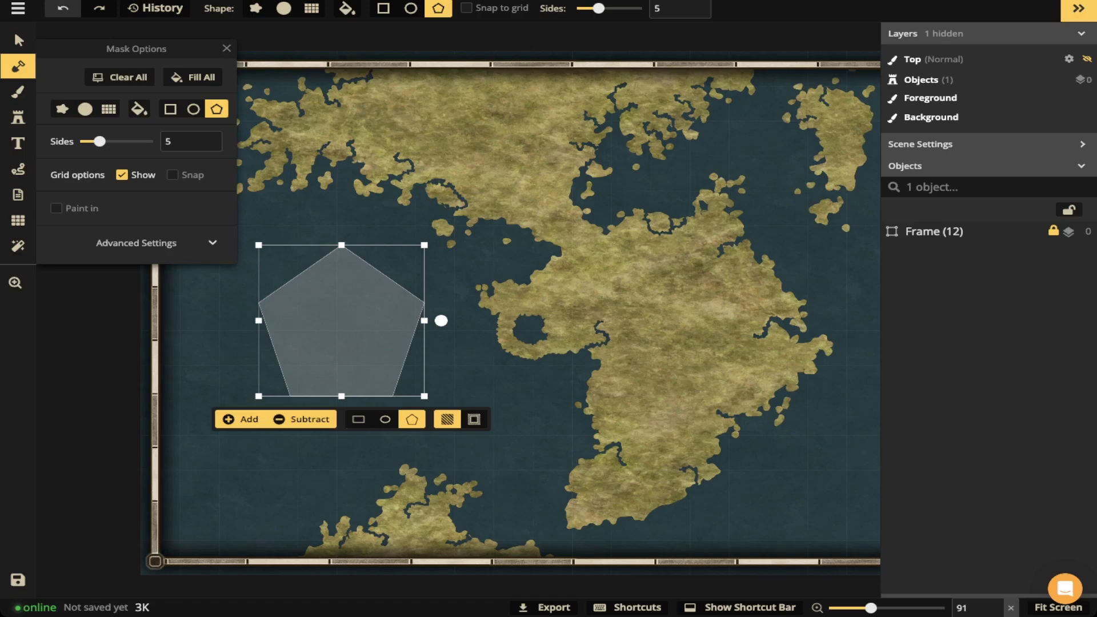
key("BackSpace")
type("7")
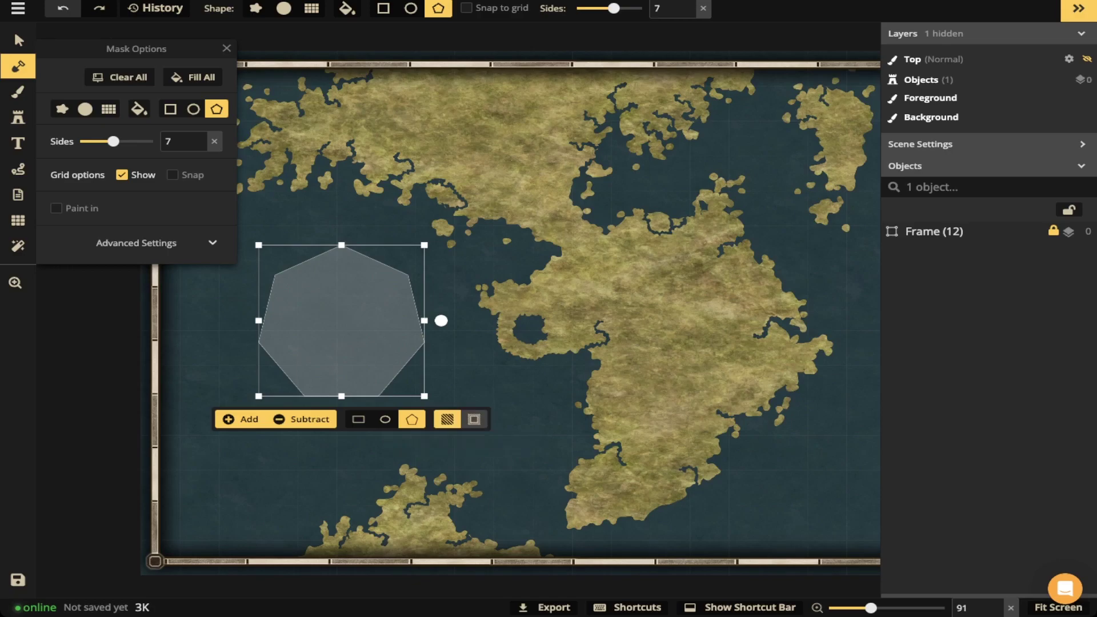
left_click(474, 419)
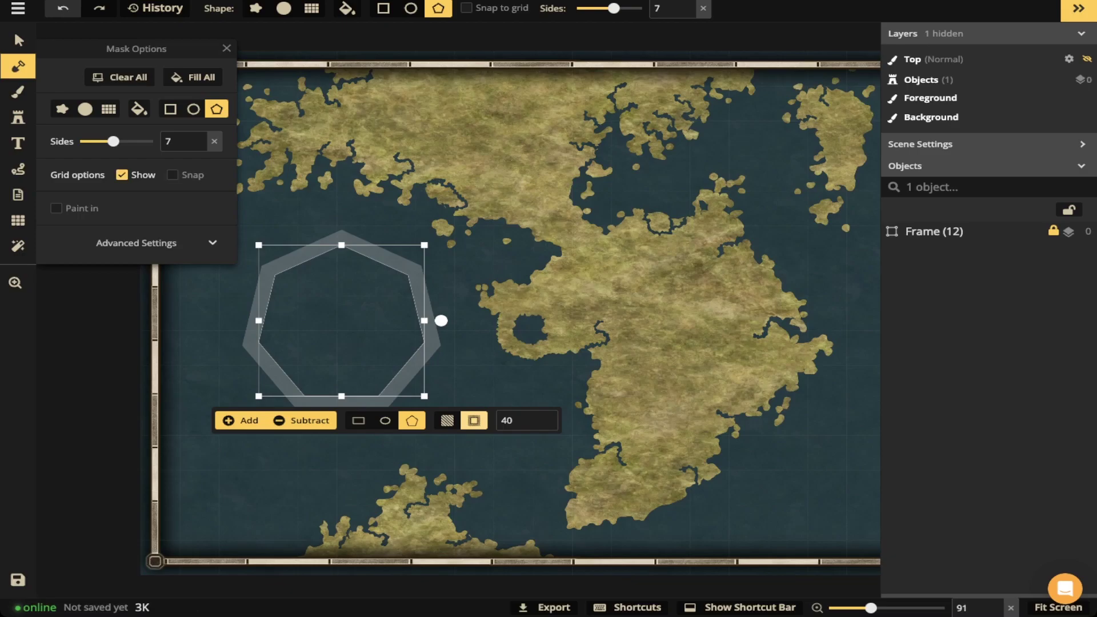
- Switch the mask shape back to the rough brush and enable mask effects in the advanced settings
left_click(62, 109)
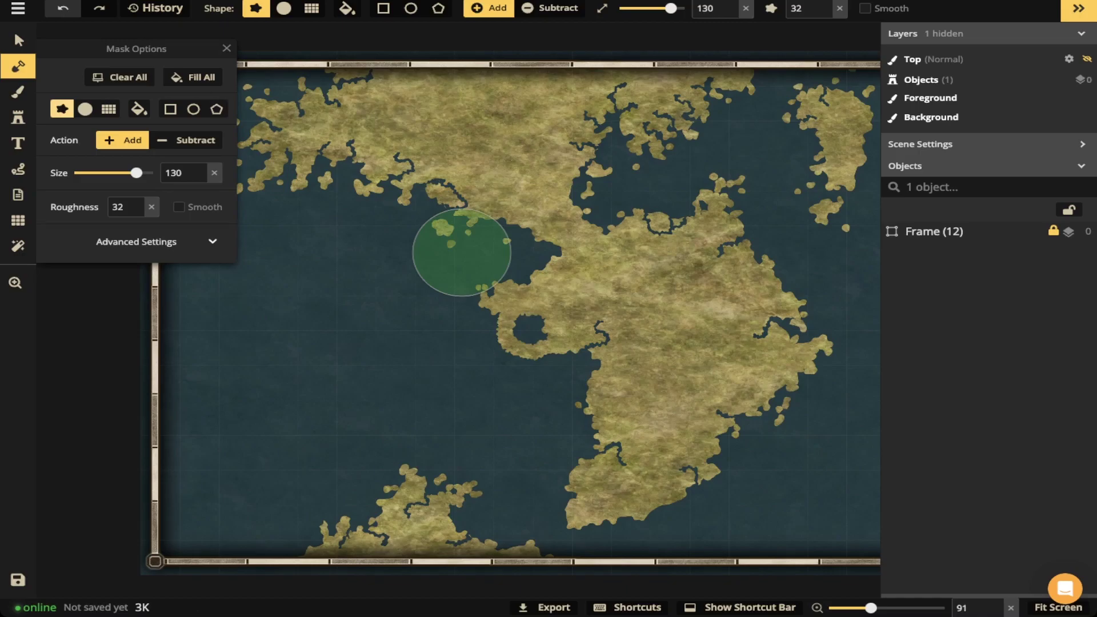
left_click(137, 242)
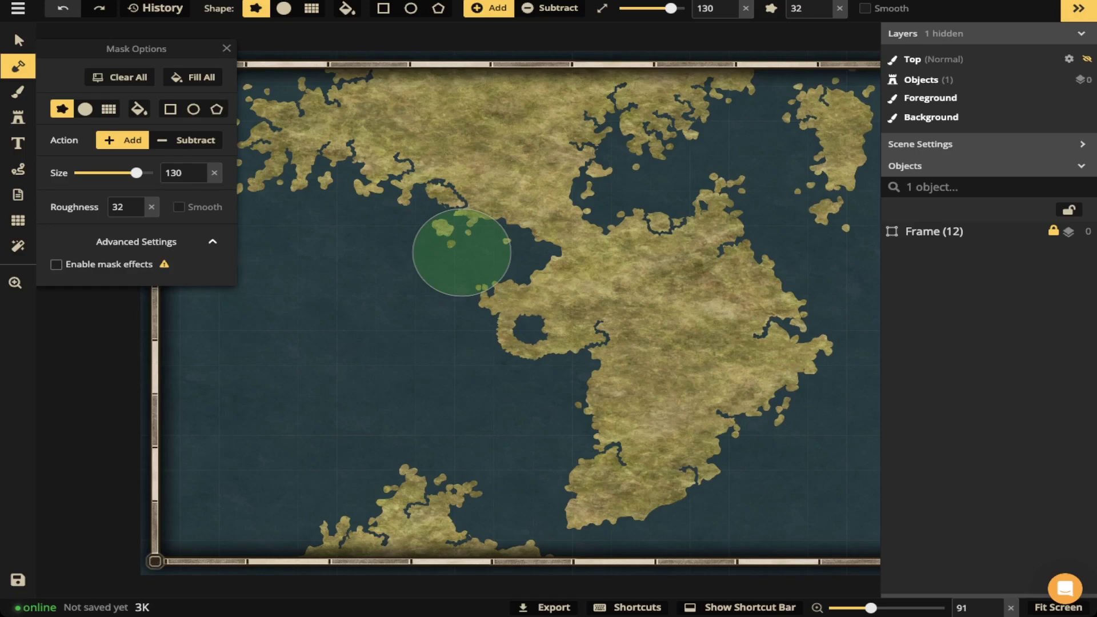
left_click(56, 263)
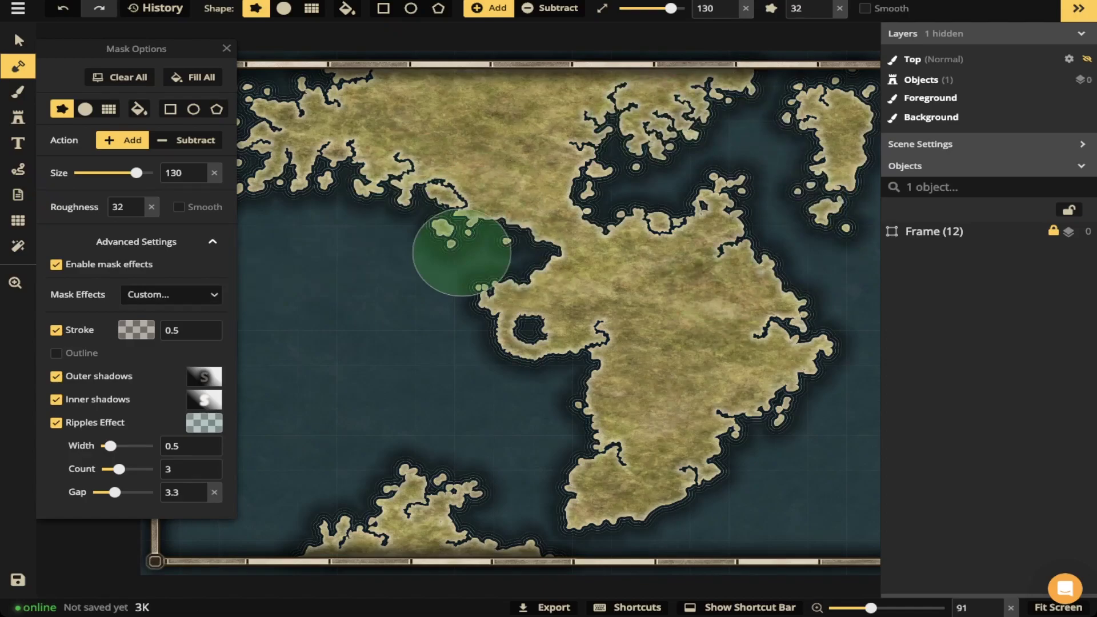
- Try the Dark Ripples mask effect, replace it with Light Ripples, and set the effect to Custom
left_click(172, 294)
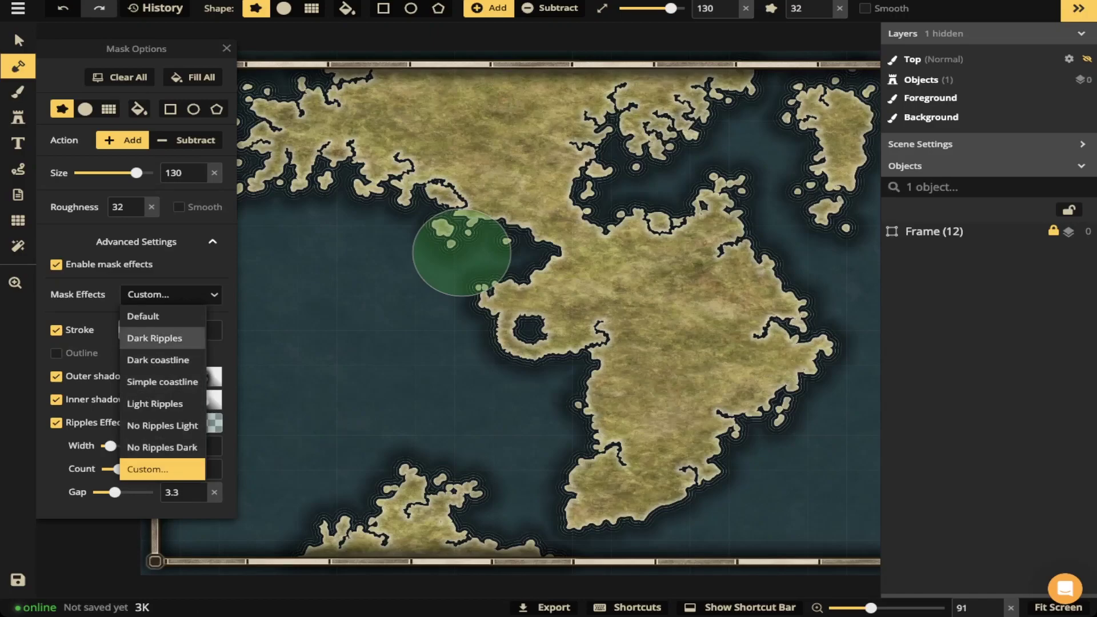
left_click(154, 337)
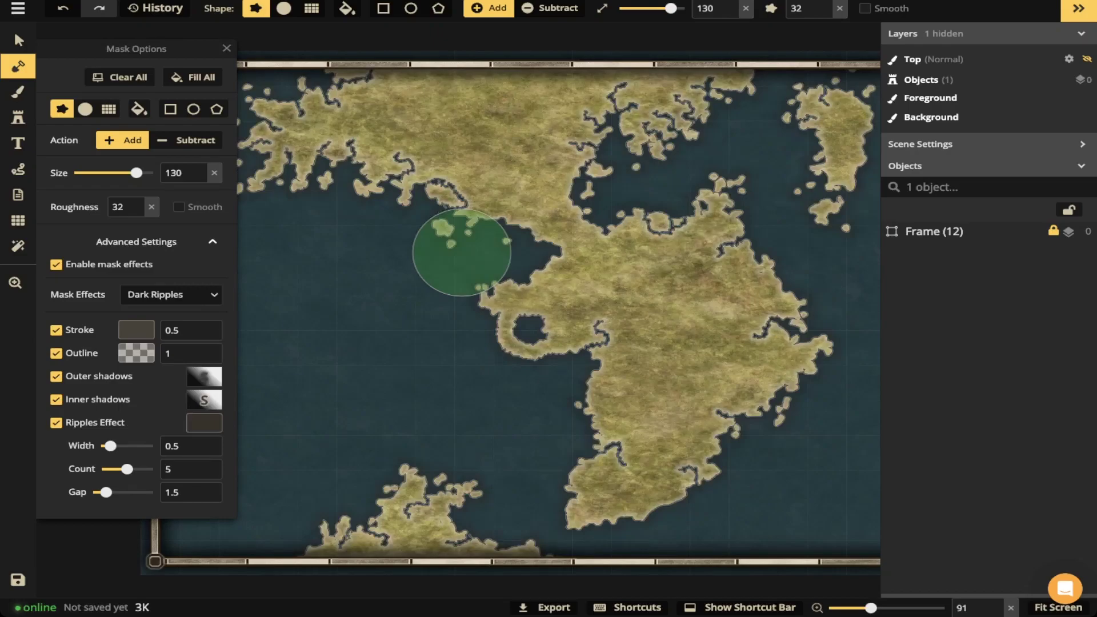
left_click(171, 294)
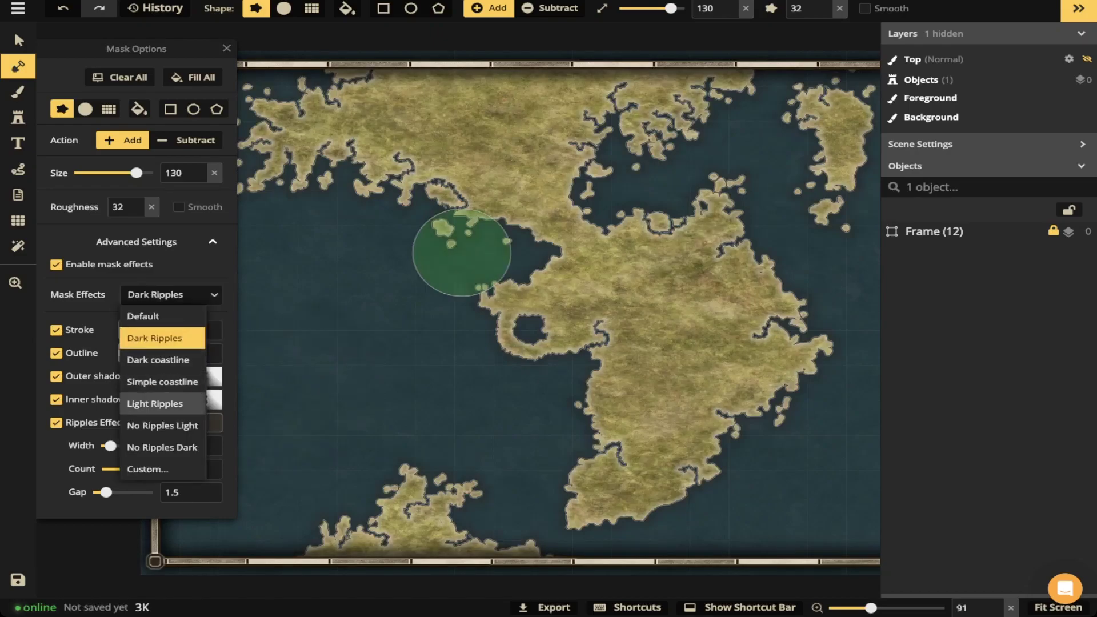
left_click(154, 403)
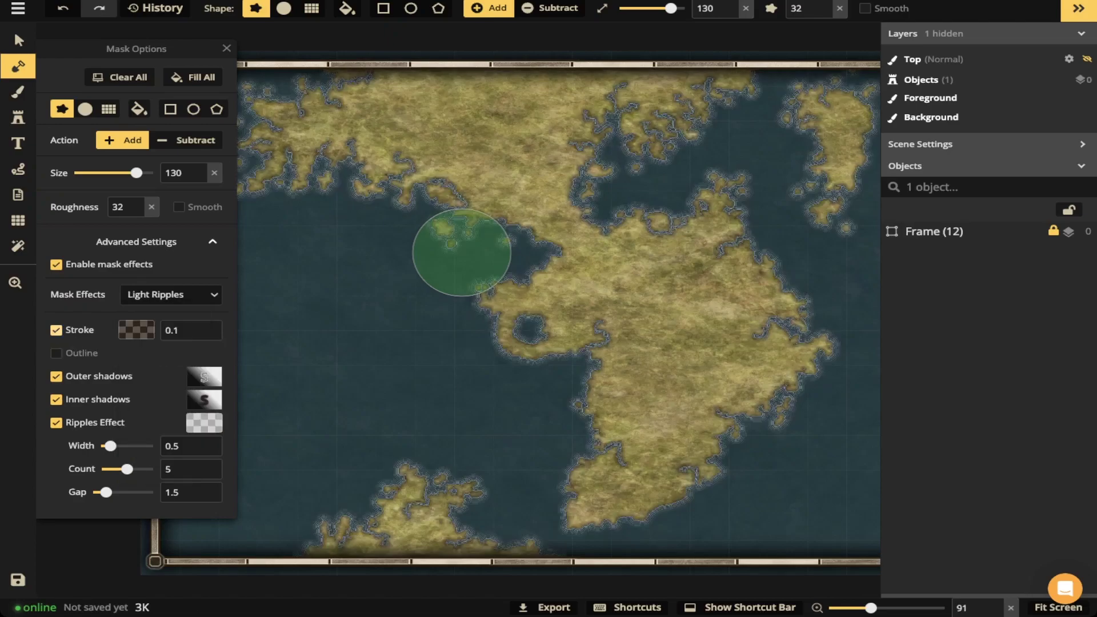
left_click(171, 294)
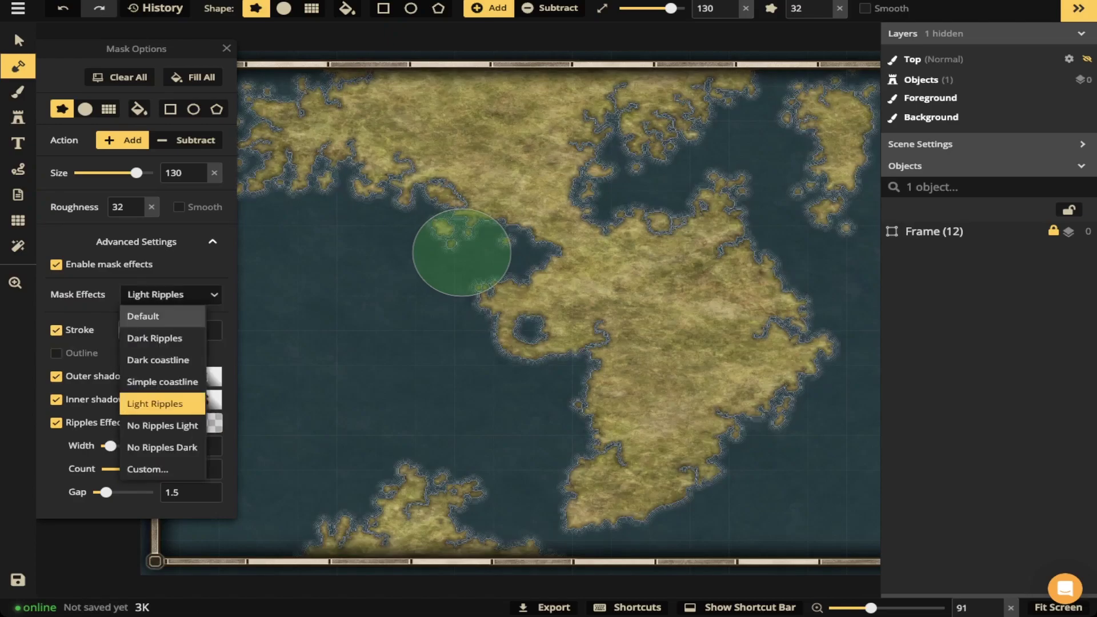
left_click(147, 469)
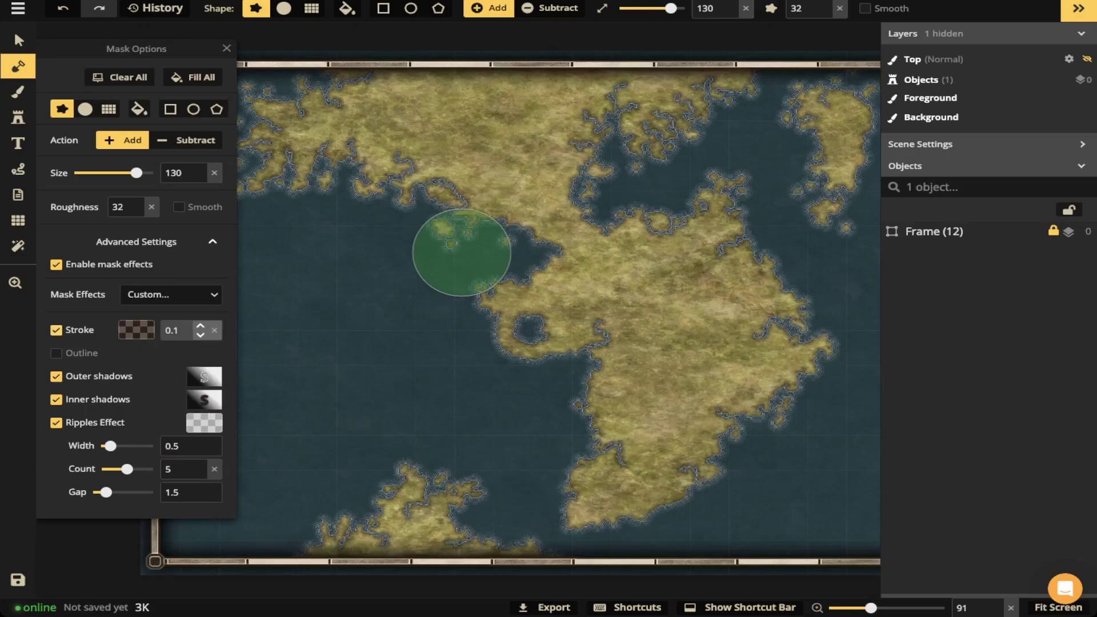
- Set the coastline's stroke colour to white (ffffff)
left_click(136, 329)
left_click_drag(188, 257, 143, 209)
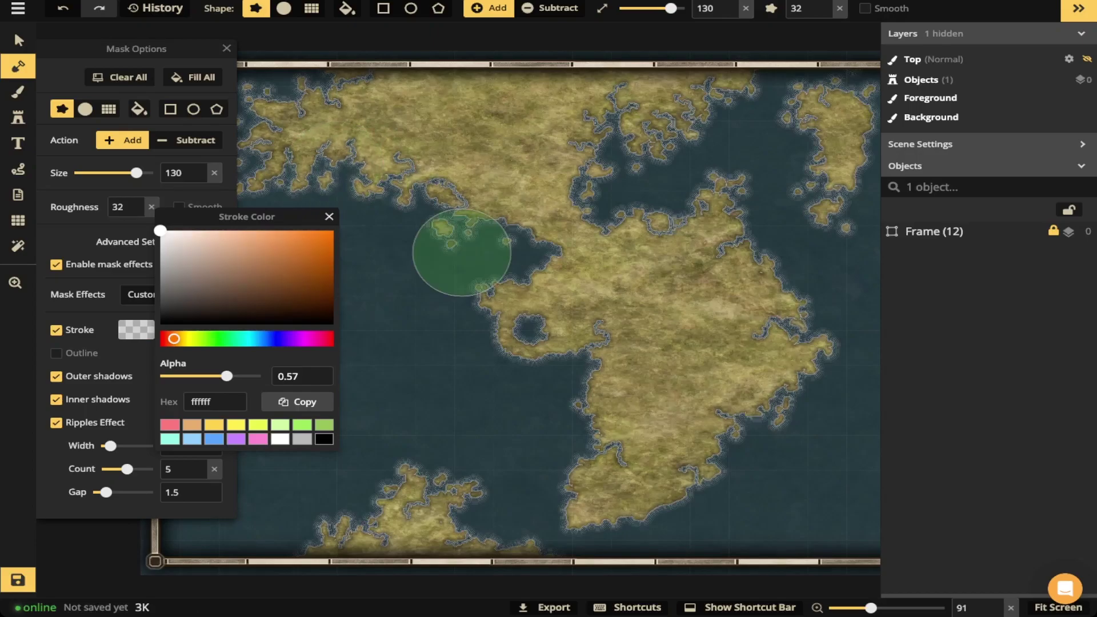
left_click(462, 253)
- Try an outline on the coastline, raising its width to 2.6 and higher, and turn the outline off again
left_click(56, 353)
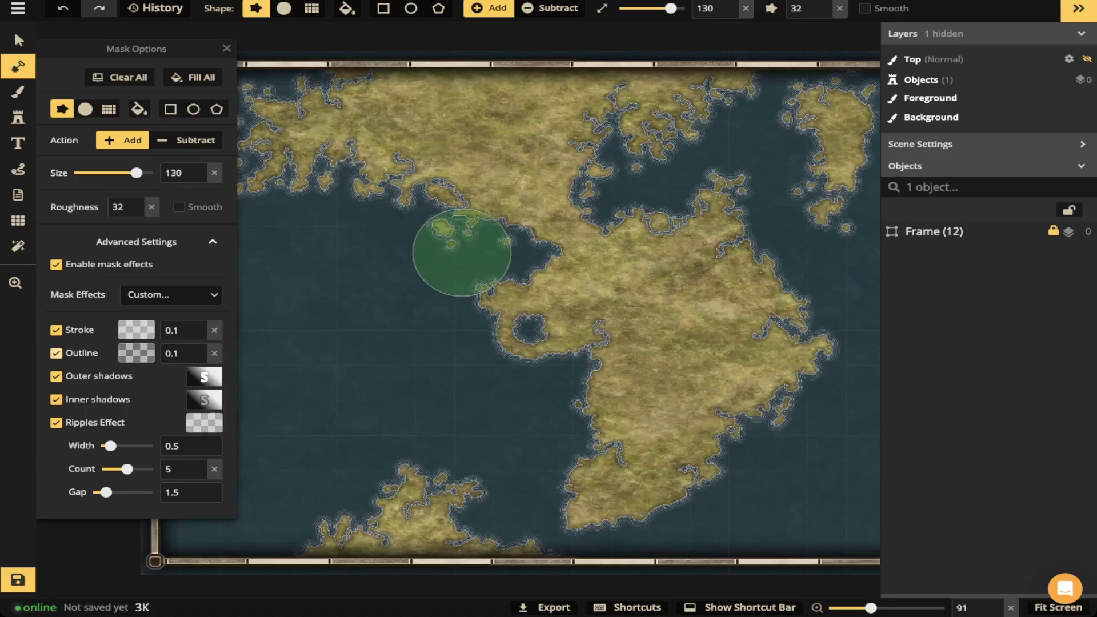
left_click(184, 353)
left_click(156, 384)
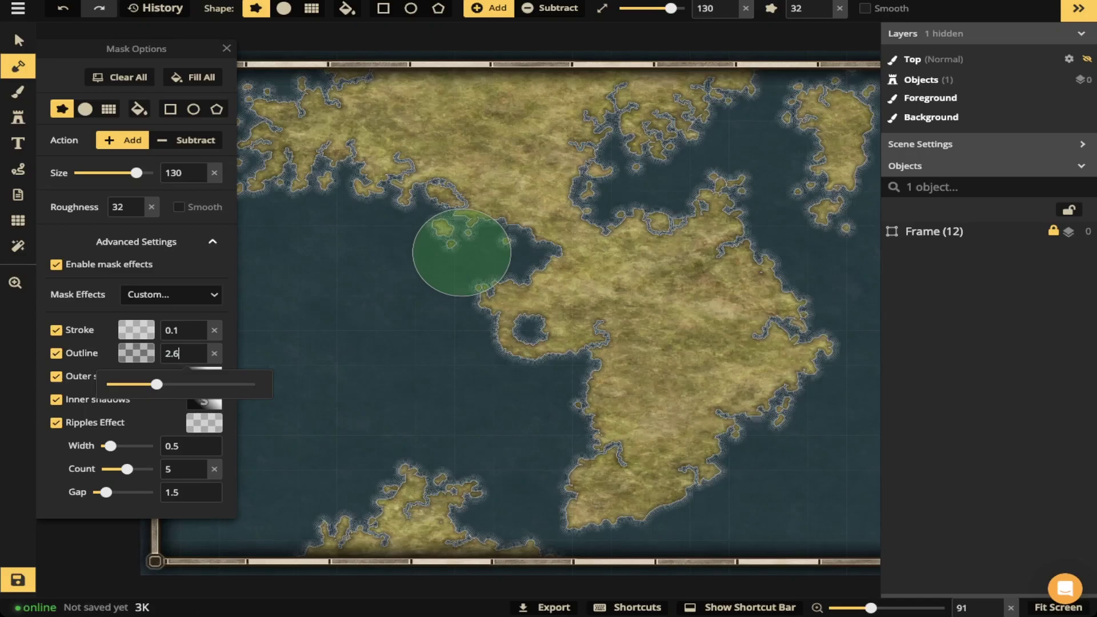
left_click_drag(157, 384, 206, 385)
left_click(56, 353)
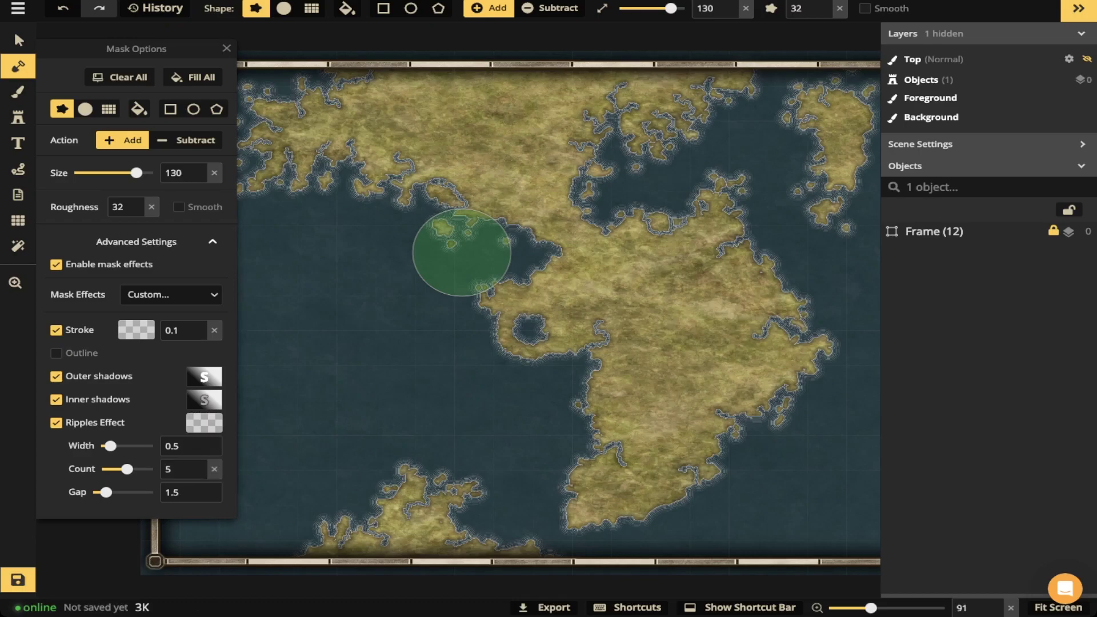
- Reduce the coastline's ripple count to 3, turn the Ripples Effect off, and close the mask options
scroll(526, 233, "up", 5)
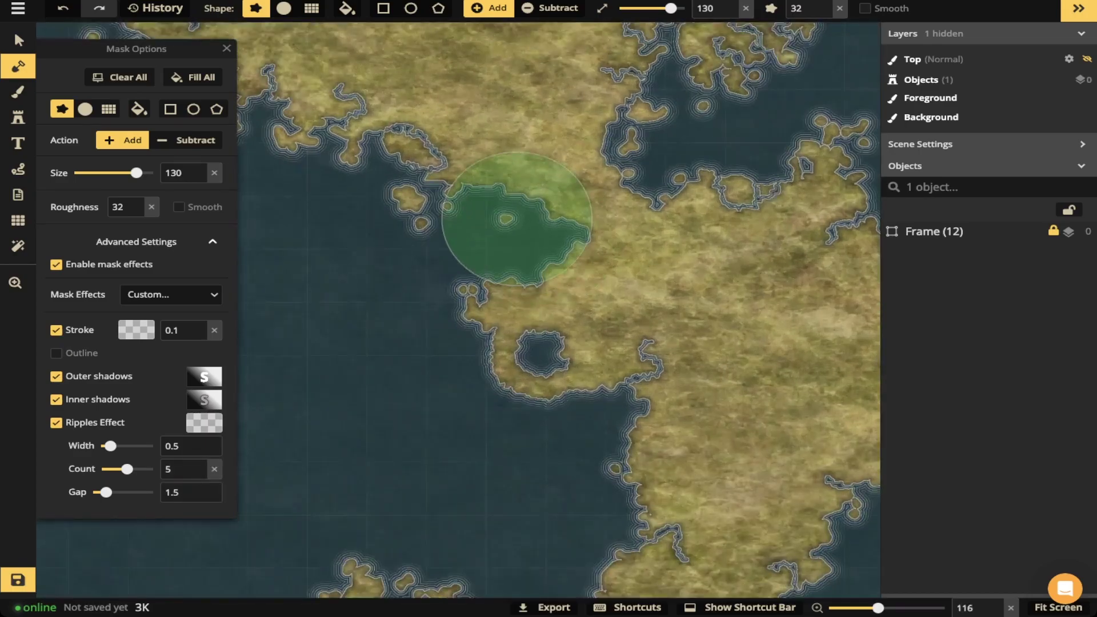
scroll(441, 183, "up", 8)
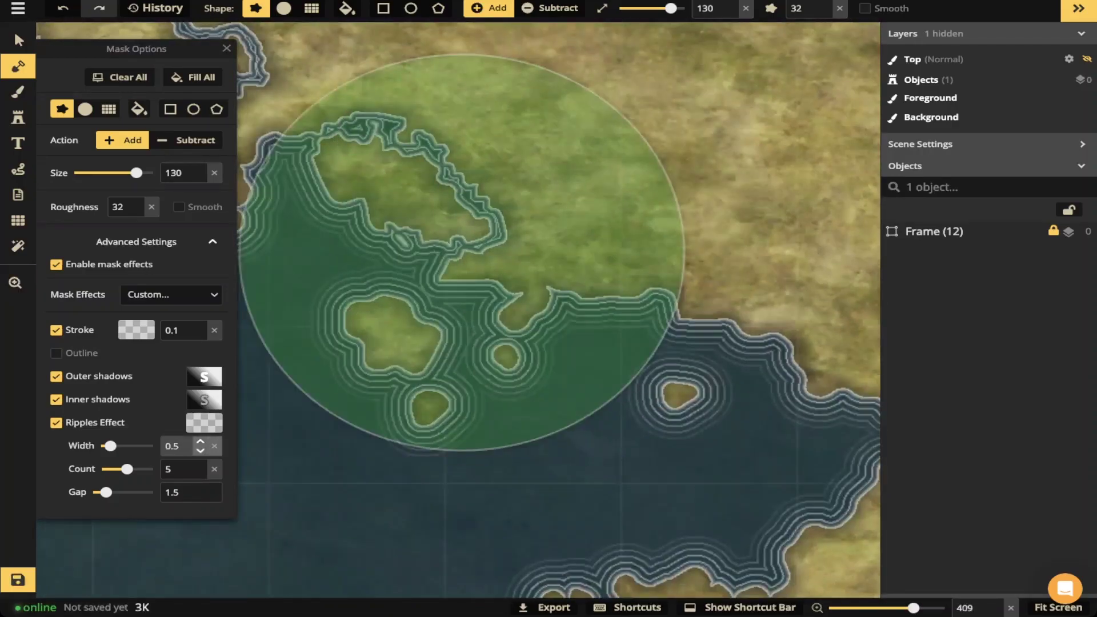
left_click(200, 473)
left_click(200, 474)
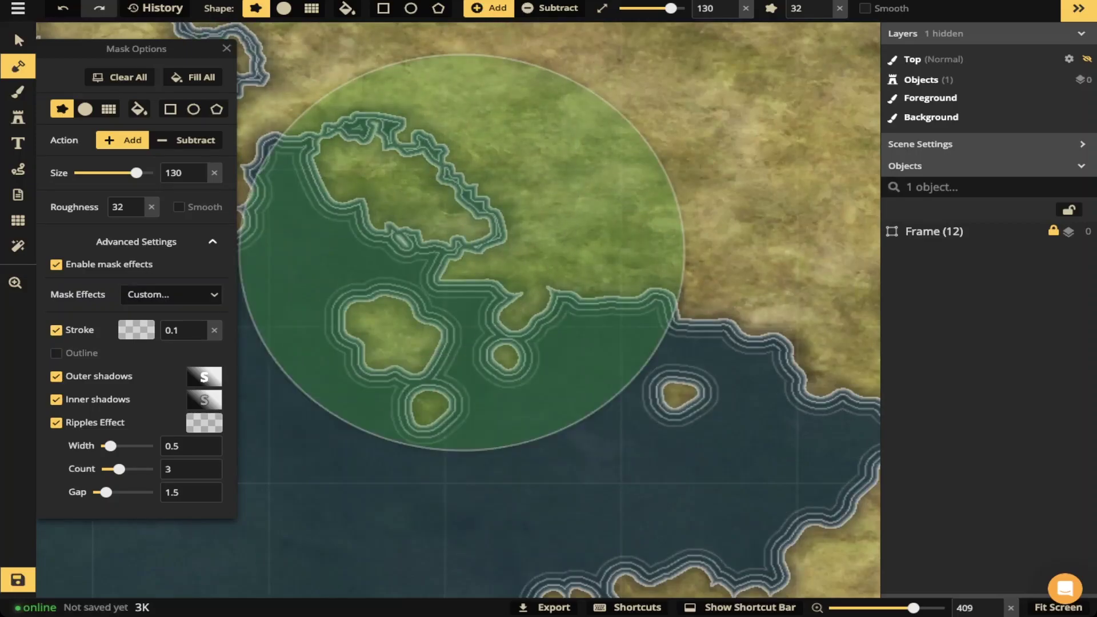
left_click(55, 422)
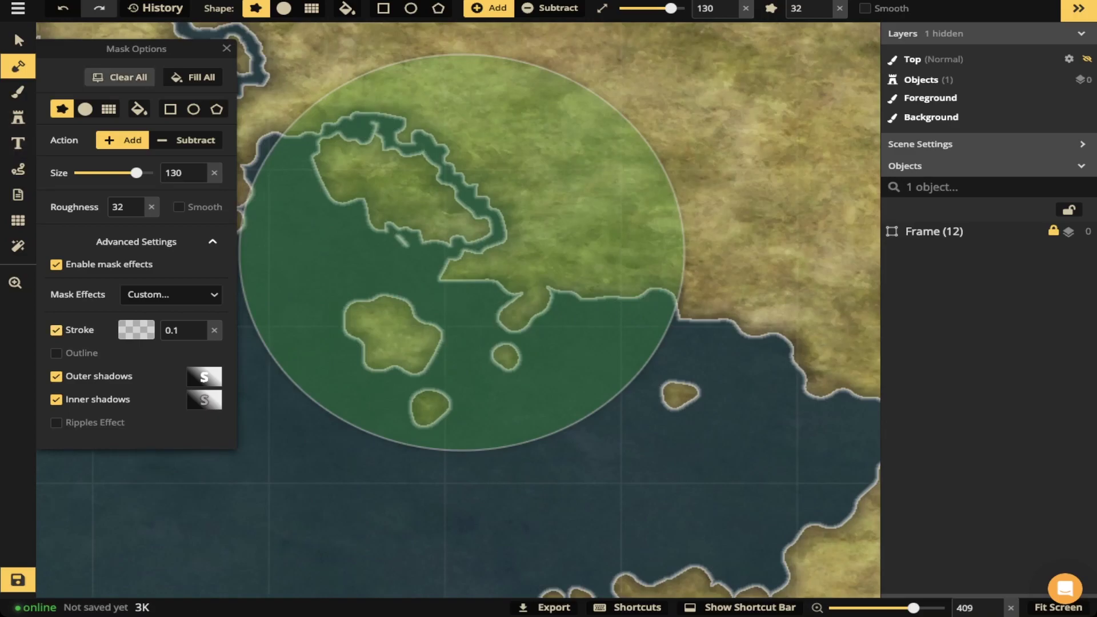
left_click(226, 49)
scroll(484, 232, "down", 2)
scroll(484, 232, "down", 8)
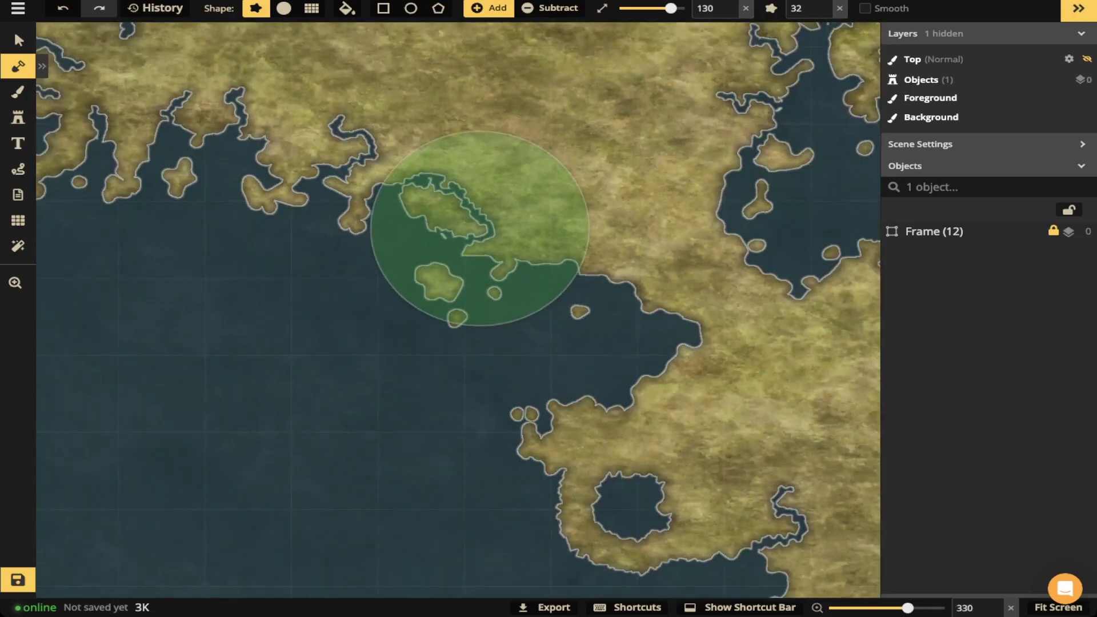
scroll(451, 217, "down", 1)
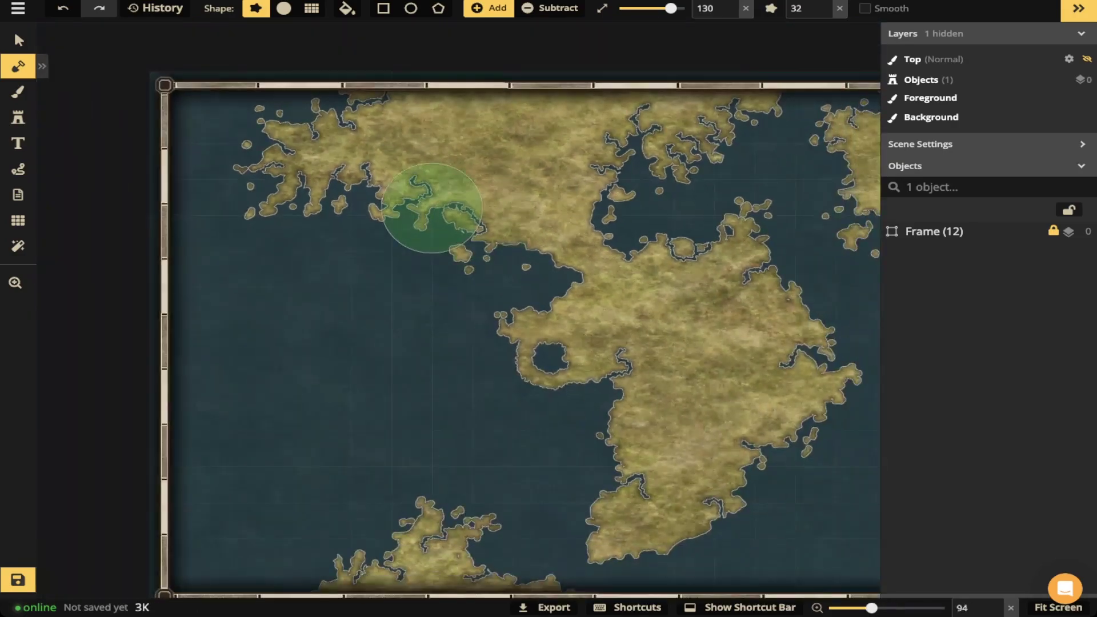